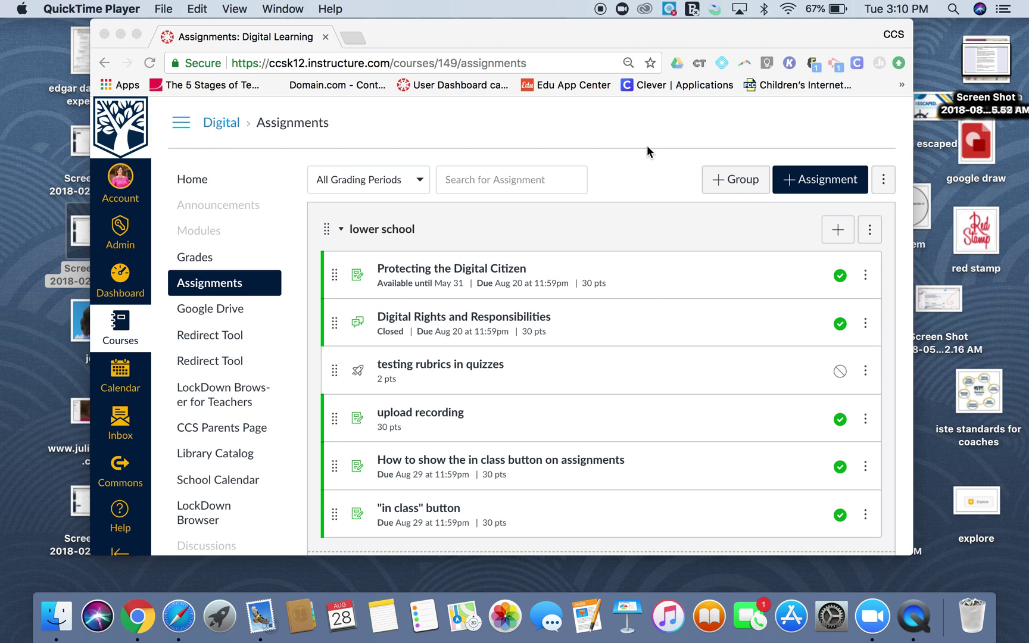
Create a new assignment named "Checking for Plagiarism".
{"action": "left_click", "coordinate": [819, 182]}
{"action": "left_click", "coordinate": [819, 185]}
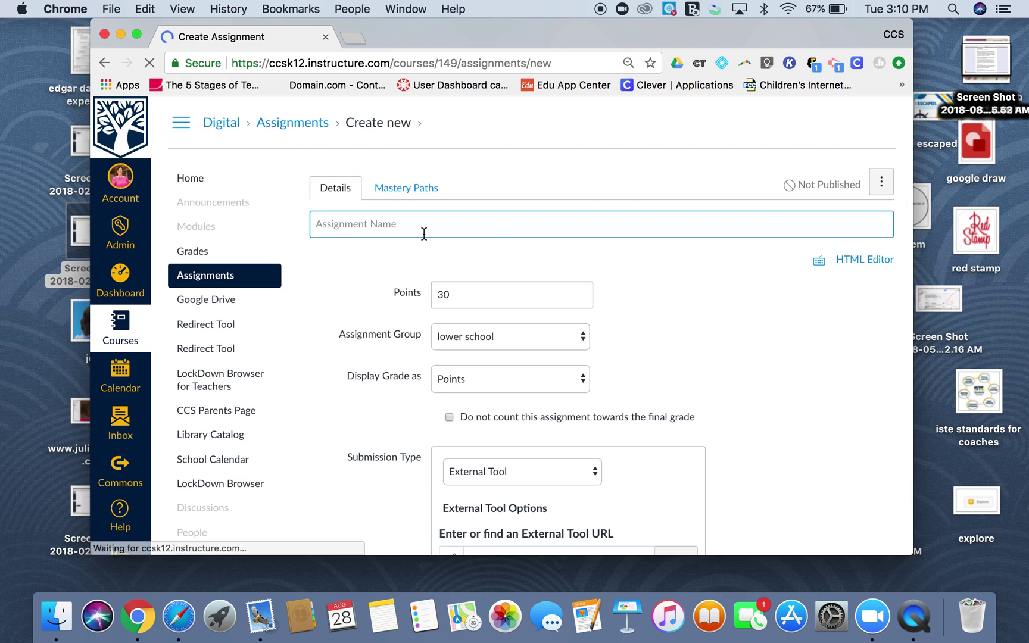
{"action": "type", "text": "C hec"}
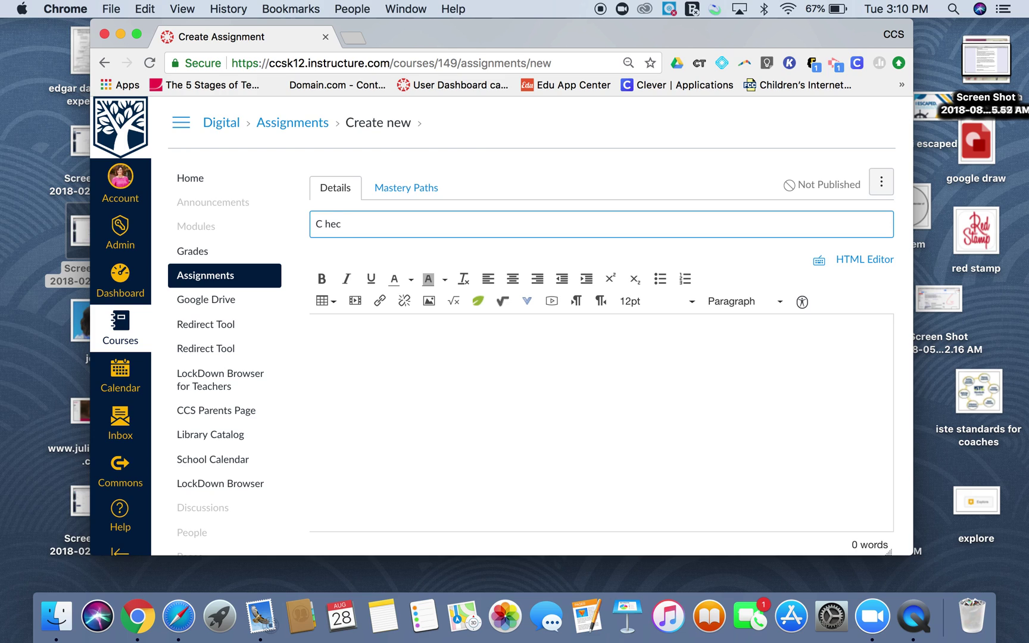
{"action": "type", "text": "ecking for Plagiarism"}
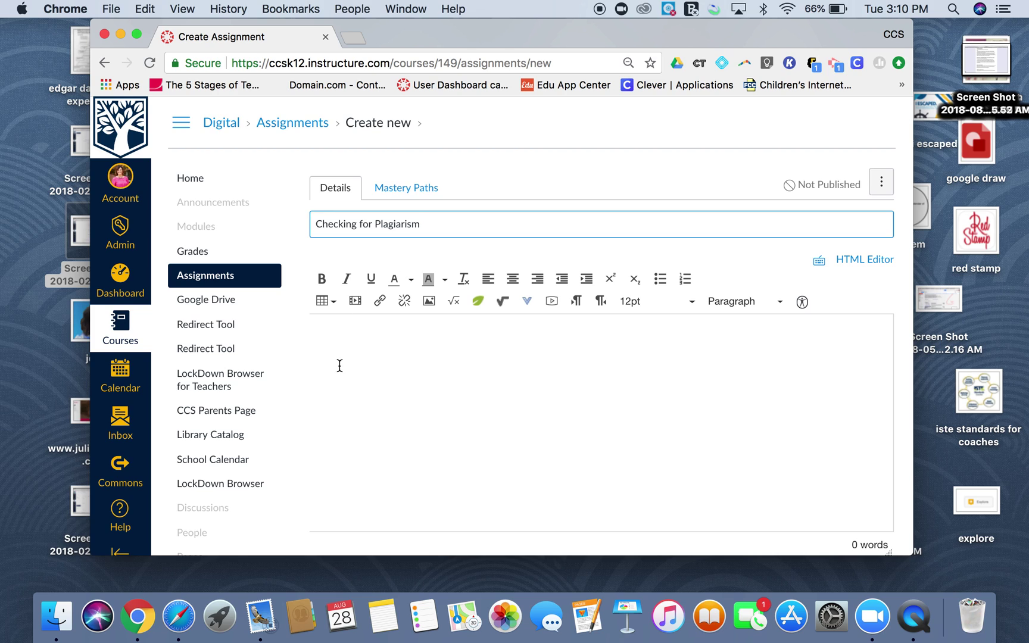
Enter the assignment description "Please submit your paper from your Google drive".
{"action": "left_click", "coordinate": [381, 364]}
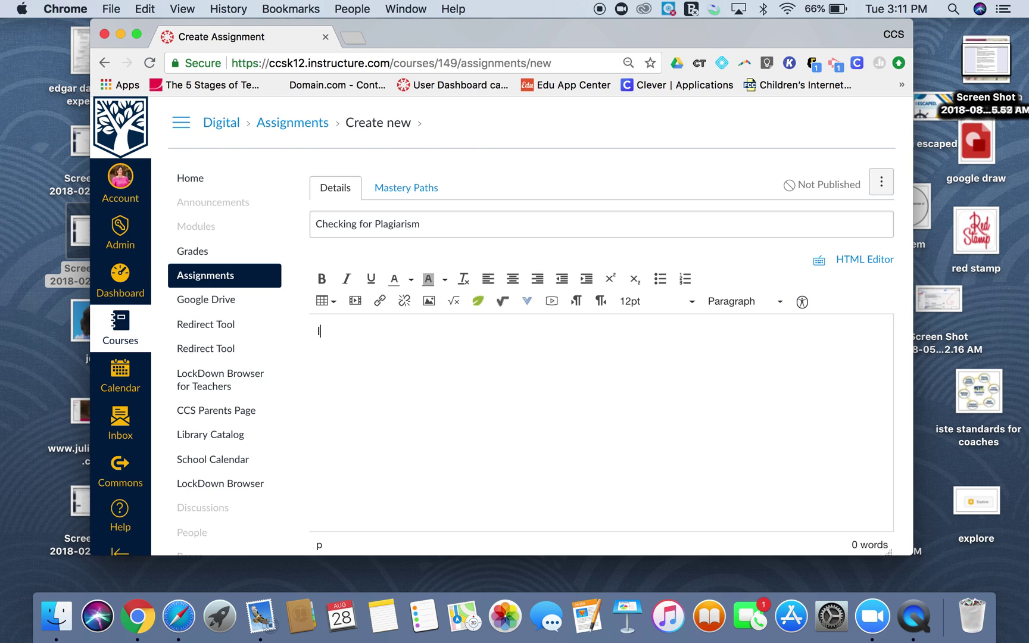
{"action": "type", "text": "Please submit your paper fro"}
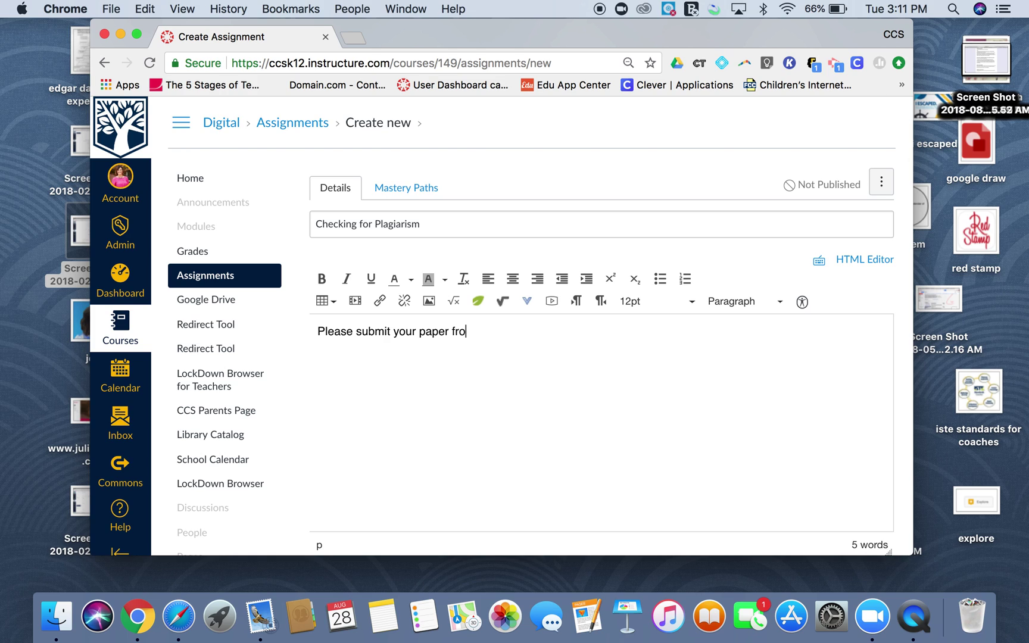
{"action": "type", "text": "m your Google drive"}
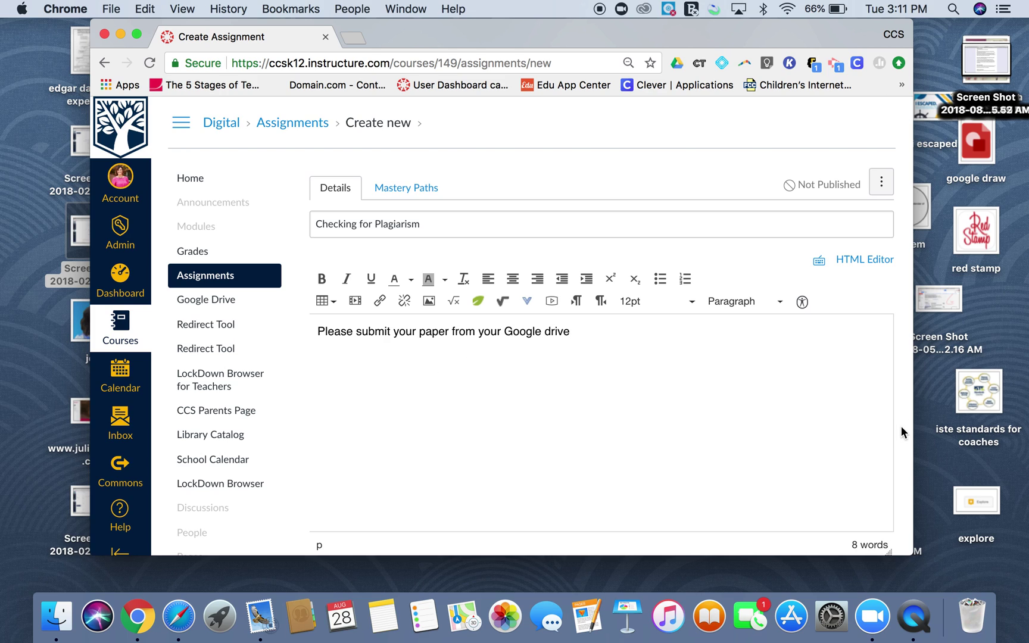
Place the new assignment in the Assignments group.
{"action": "scroll", "coordinate": [901, 427], "scroll_direction": "down", "scroll_amount": 3}
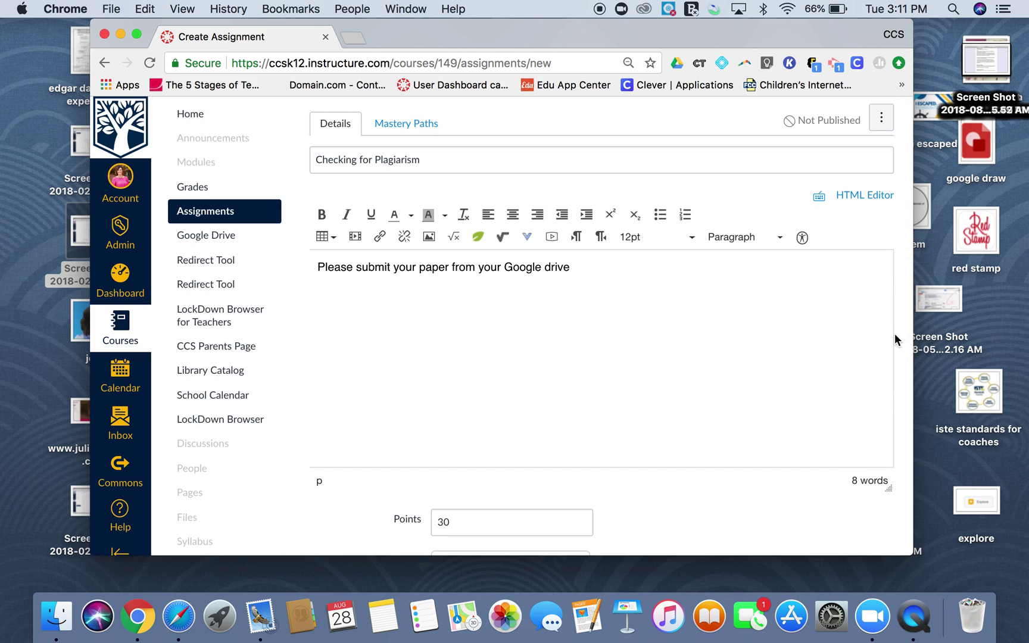
{"action": "scroll", "coordinate": [894, 338], "scroll_direction": "down", "scroll_amount": 2}
{"action": "scroll", "coordinate": [895, 337], "scroll_direction": "down", "scroll_amount": 2}
{"action": "scroll", "coordinate": [894, 336], "scroll_direction": "down", "scroll_amount": 8}
{"action": "scroll", "coordinate": [895, 333], "scroll_direction": "down", "scroll_amount": 5}
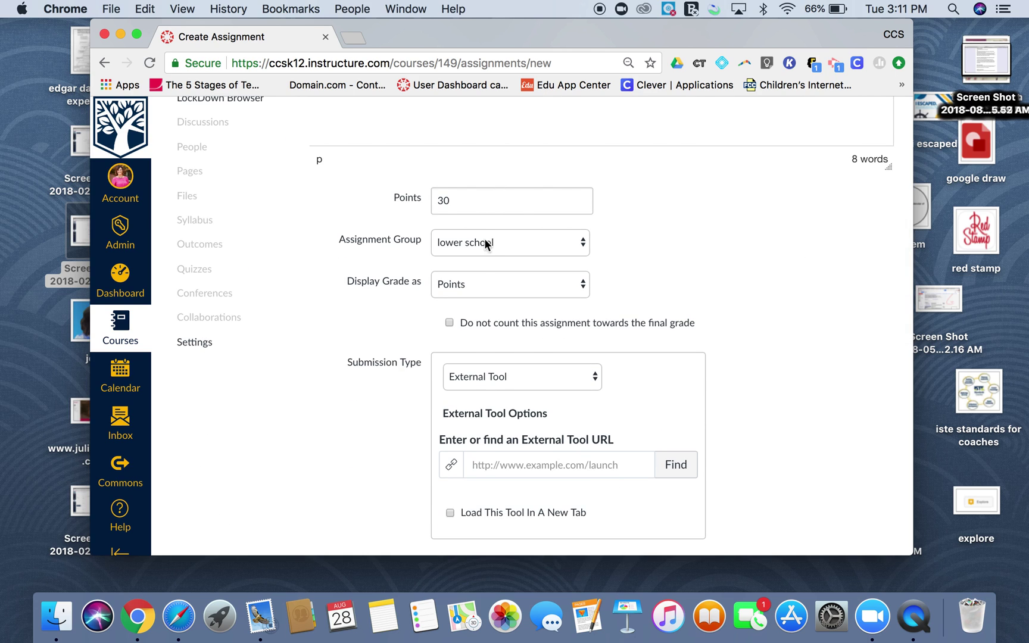
{"action": "left_click", "coordinate": [577, 245]}
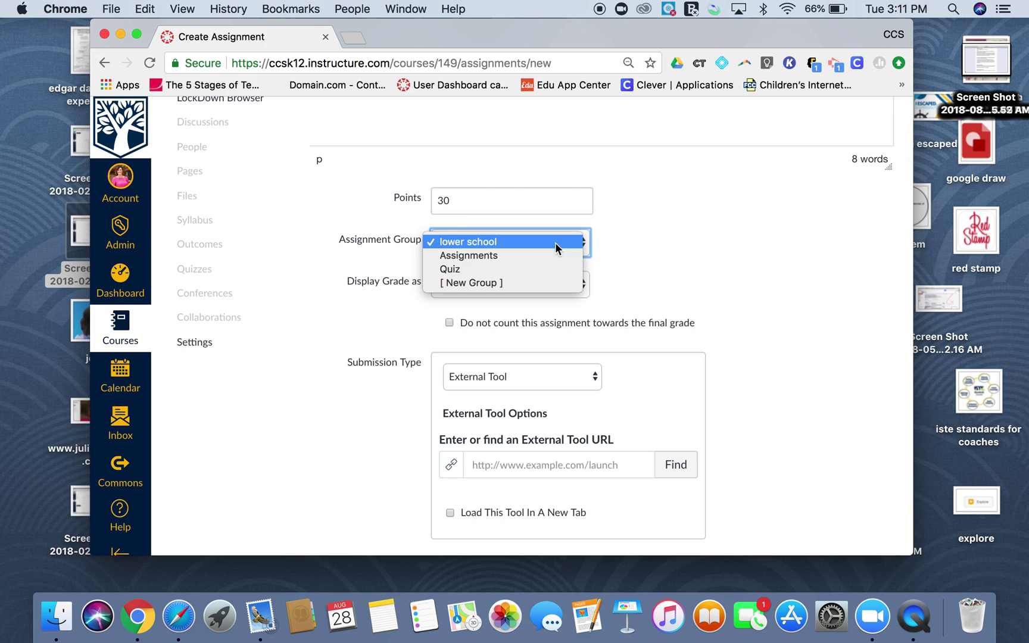
{"action": "left_click", "coordinate": [531, 257]}
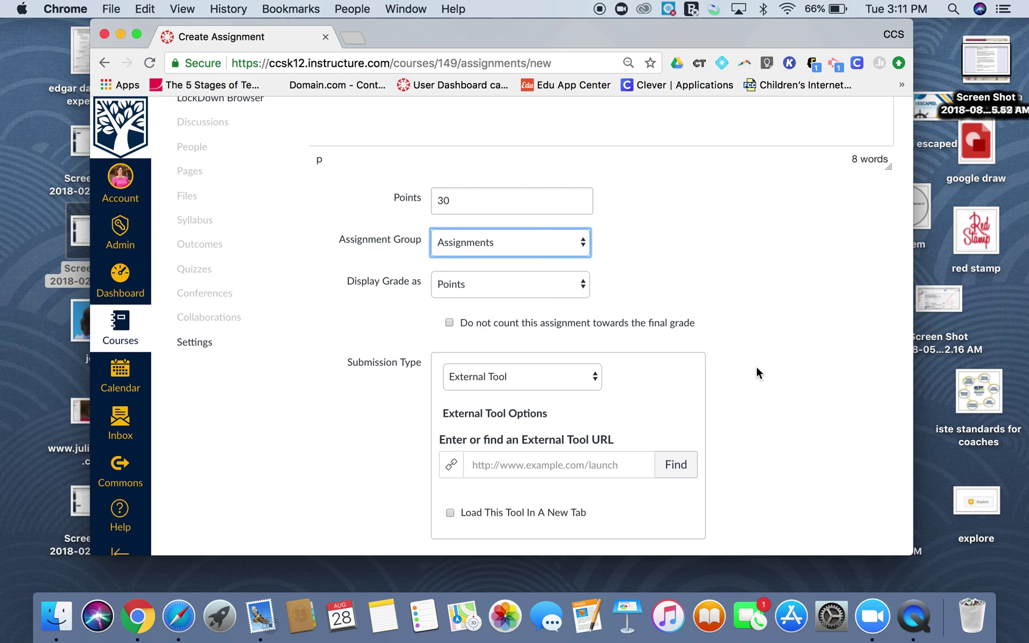
Use External Tool as the submission type and choose Turnitin from the list of available tools.
{"action": "left_click", "coordinate": [551, 375]}
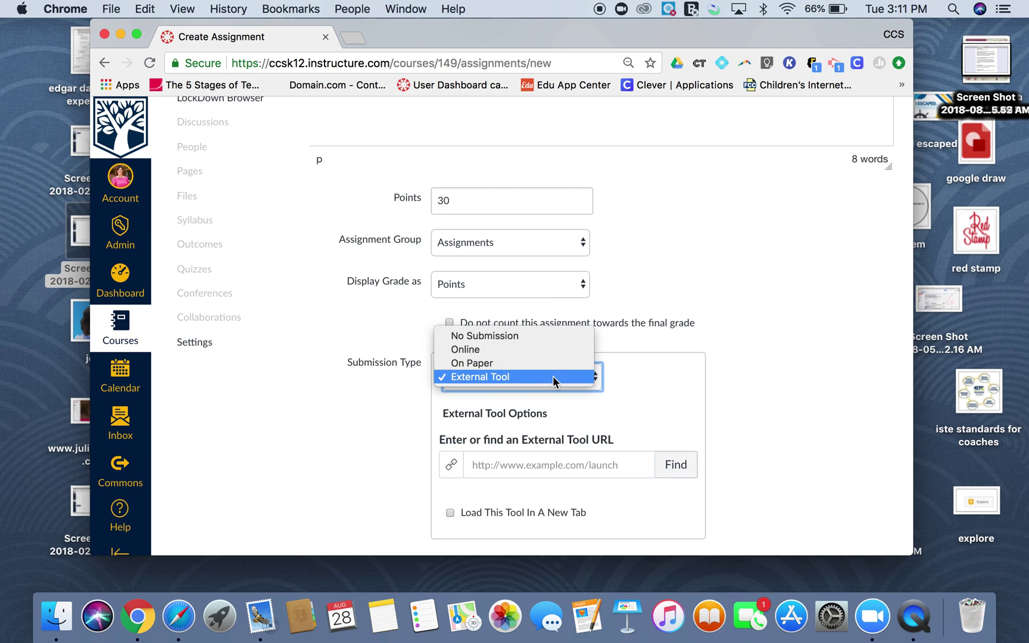
{"action": "left_click", "coordinate": [540, 377]}
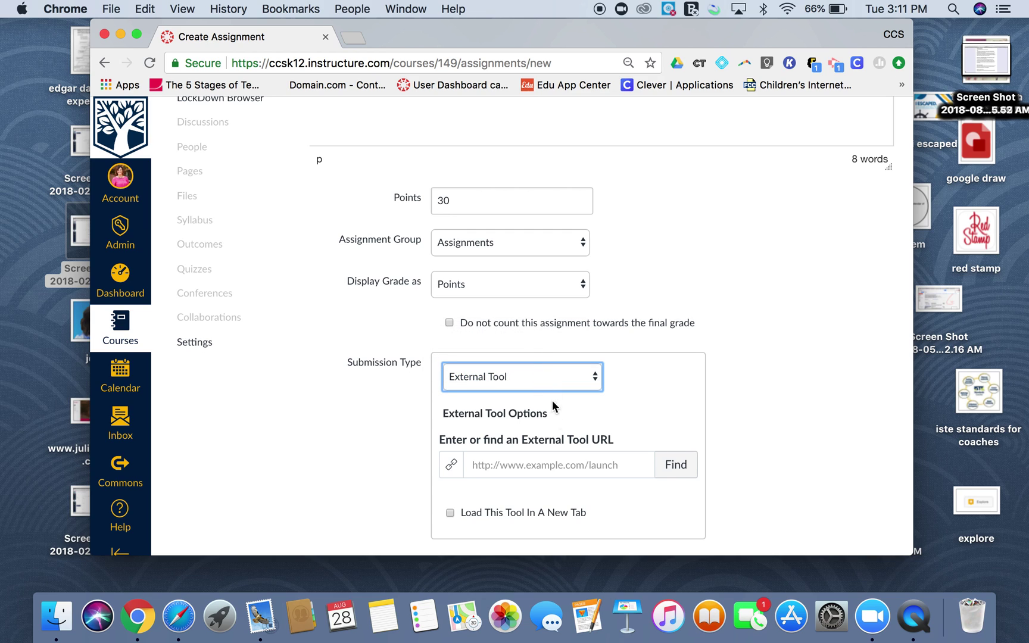
{"action": "left_click", "coordinate": [676, 470]}
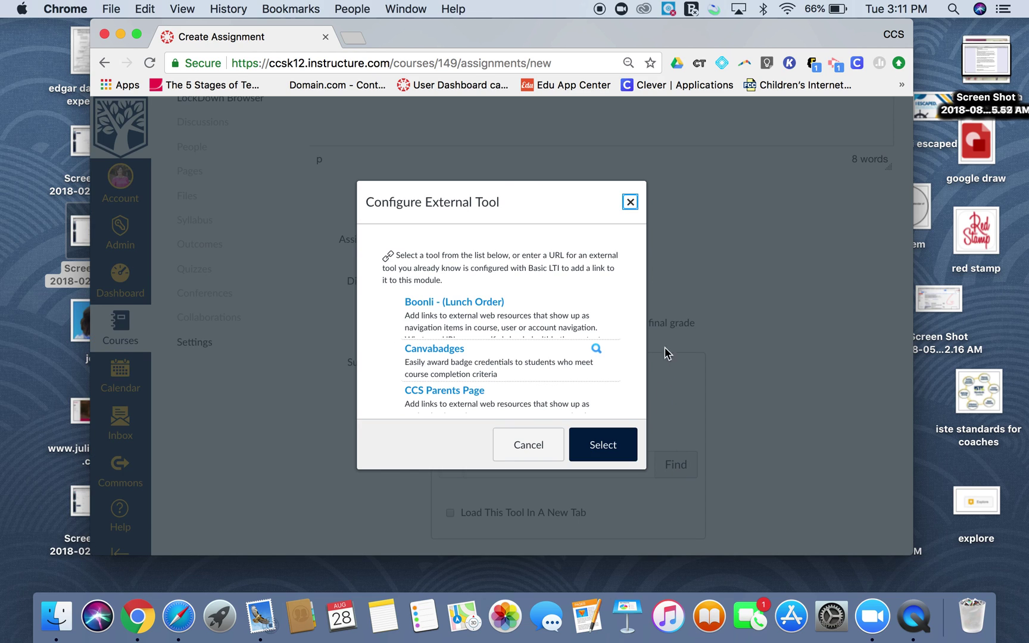
{"action": "left_click", "coordinate": [623, 295]}
{"action": "left_click_drag", "start_coordinate": [613, 308], "coordinate": [621, 365]}
{"action": "scroll", "coordinate": [622, 361], "scroll_direction": "down", "scroll_amount": 1}
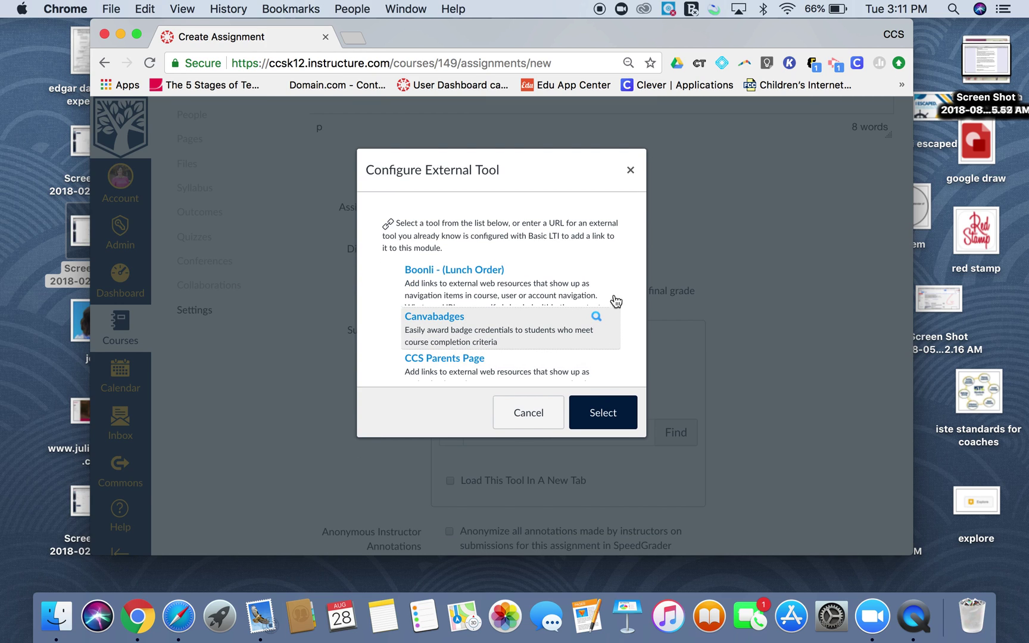
{"action": "left_click", "coordinate": [614, 271]}
{"action": "left_click", "coordinate": [618, 304]}
{"action": "left_click_drag", "start_coordinate": [618, 305], "coordinate": [620, 350]}
{"action": "left_click", "coordinate": [622, 347]}
{"action": "scroll", "coordinate": [622, 350], "scroll_direction": "down", "scroll_amount": 1}
{"action": "mouse_move", "coordinate": [620, 306]}
{"action": "left_mouse_down"}
{"action": "mouse_move", "coordinate": [619, 329]}
{"action": "mouse_move", "coordinate": [619, 313]}
{"action": "left_mouse_up"}
{"action": "left_click_drag", "start_coordinate": [614, 269], "coordinate": [613, 290]}
{"action": "left_click", "coordinate": [437, 236]}
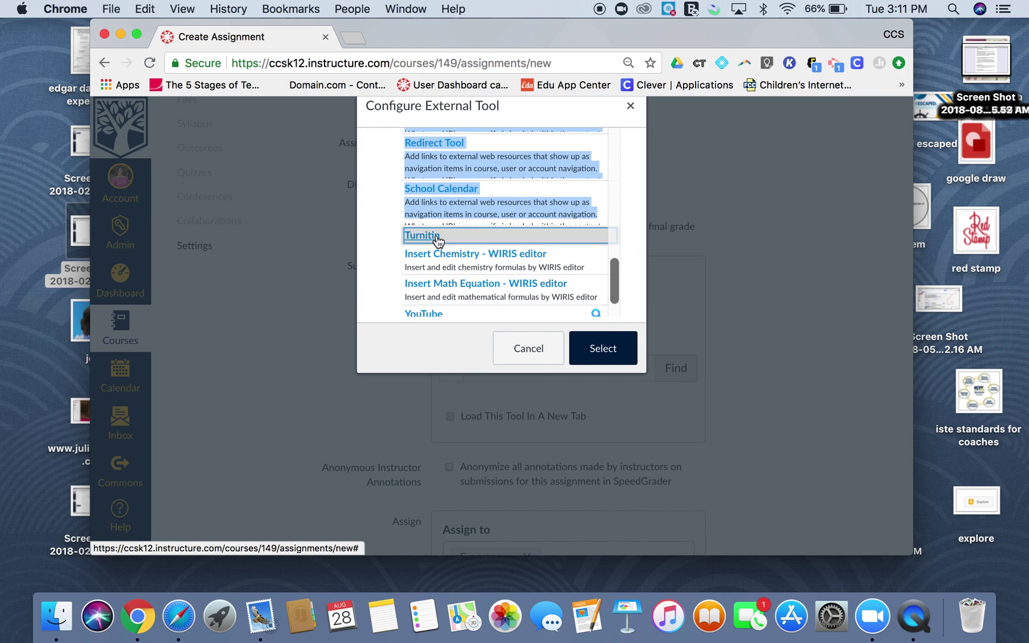
{"action": "left_click", "coordinate": [601, 348]}
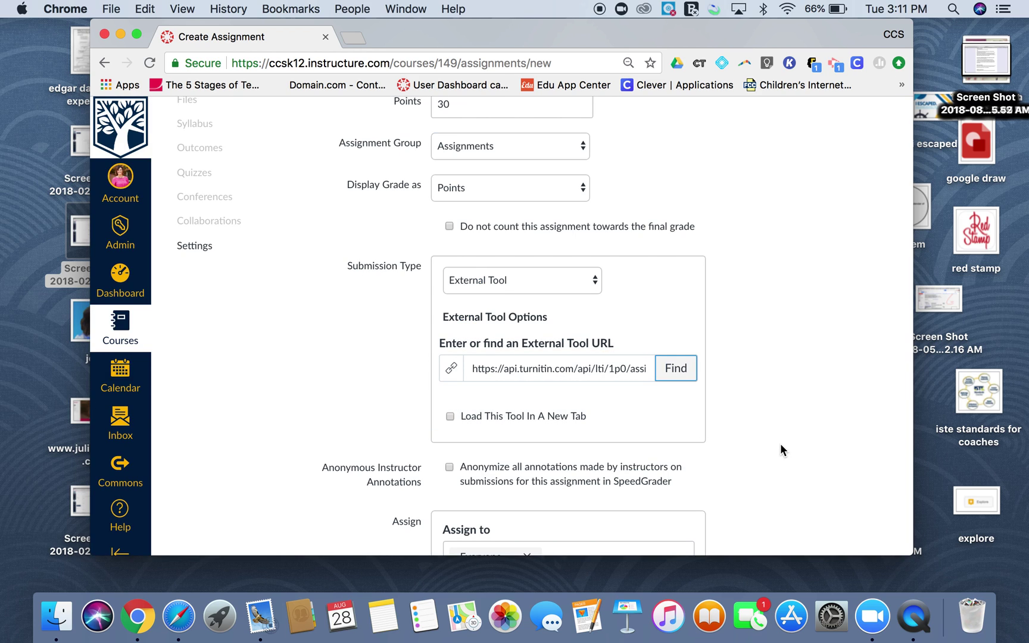
Set the assignment's due date to August 29, 2018.
{"action": "scroll", "coordinate": [780, 446], "scroll_direction": "down", "scroll_amount": 5}
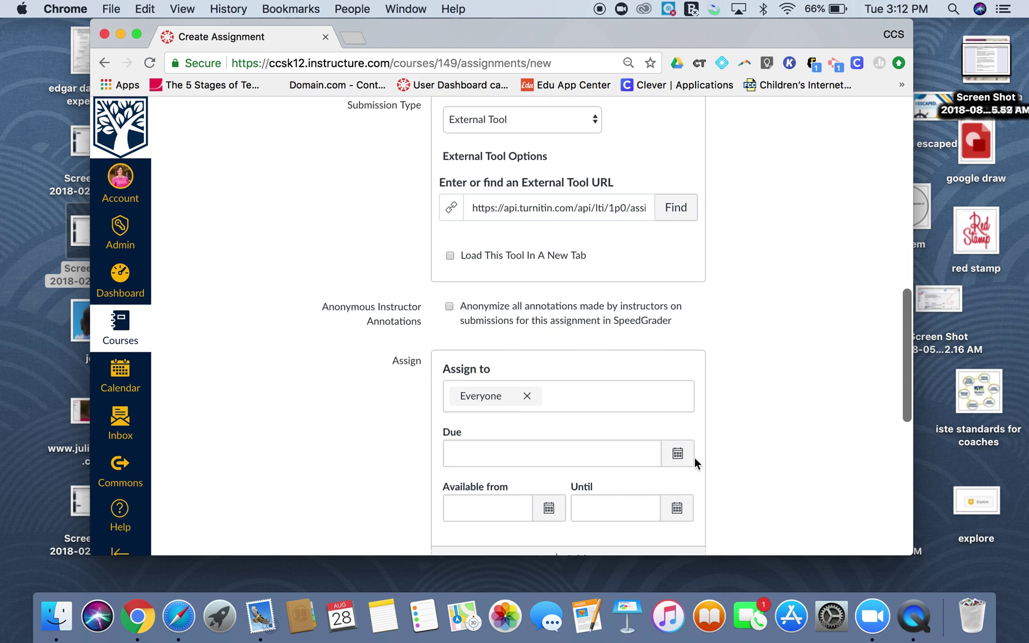
{"action": "left_click", "coordinate": [678, 420]}
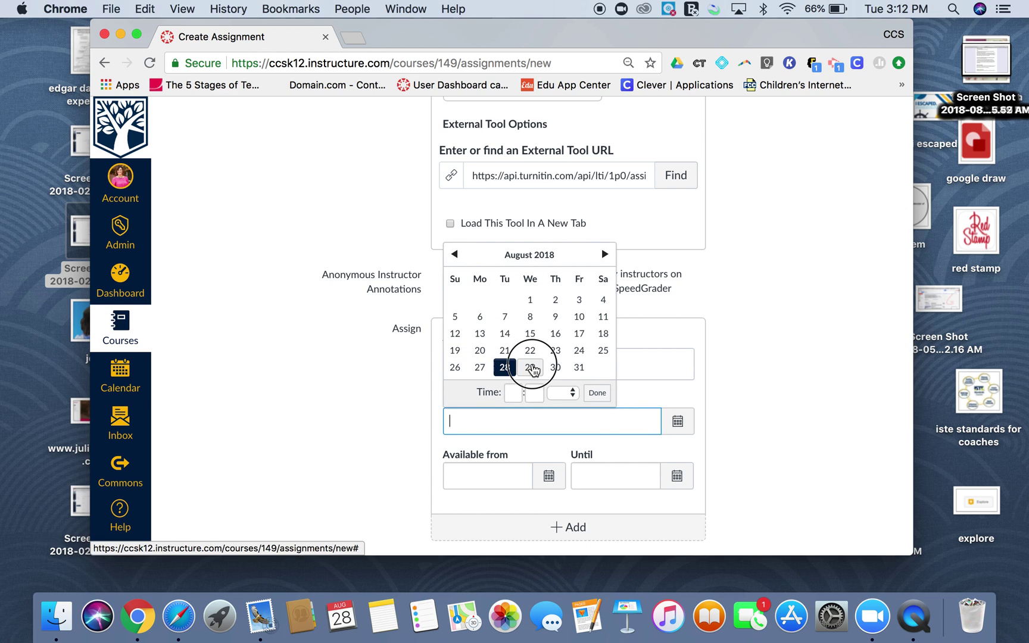
{"action": "left_click", "coordinate": [531, 367]}
{"action": "left_click", "coordinate": [798, 447]}
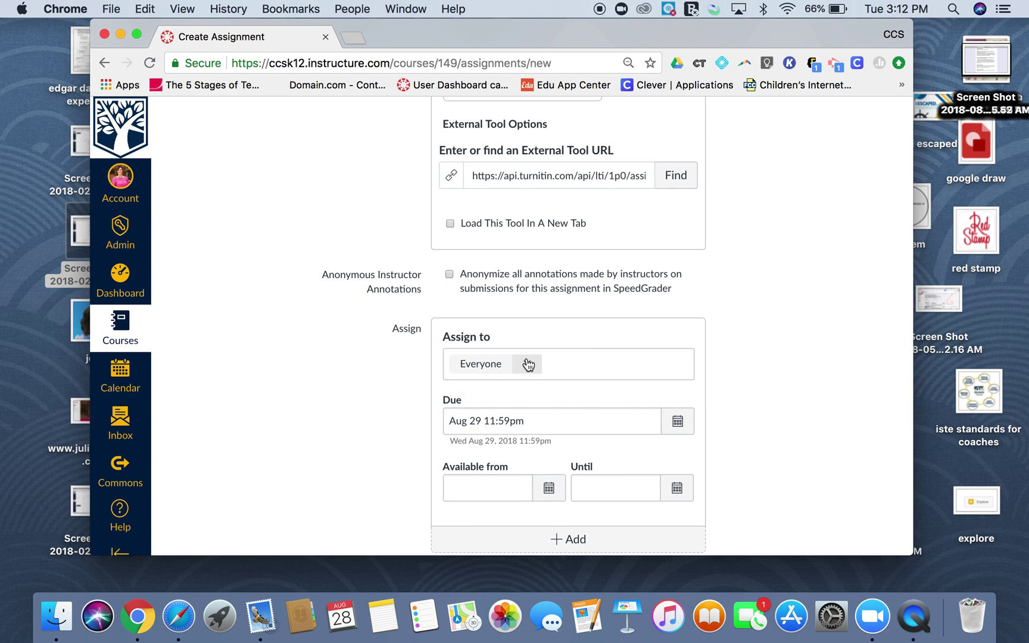
Check the available assignees, keep the assignment assigned to Everyone, and save and publish it.
{"action": "scroll", "coordinate": [542, 356], "scroll_direction": "down", "scroll_amount": 1}
{"action": "left_click", "coordinate": [560, 332]}
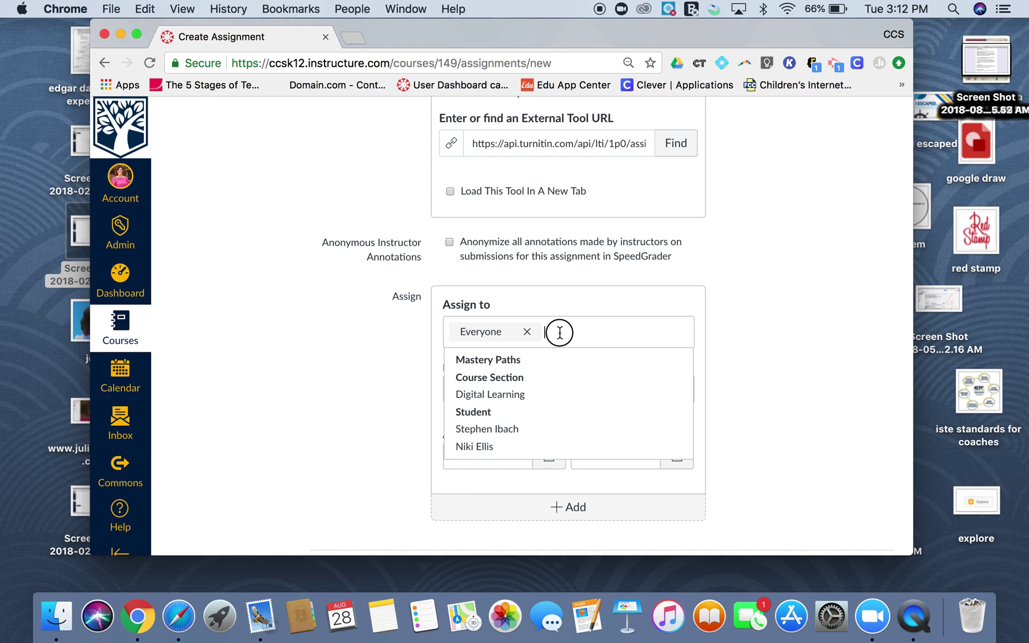
{"action": "left_click", "coordinate": [772, 468]}
{"action": "left_click", "coordinate": [778, 473]}
{"action": "scroll", "coordinate": [778, 471], "scroll_direction": "down", "scroll_amount": 1}
{"action": "scroll", "coordinate": [778, 479], "scroll_direction": "down", "scroll_amount": 2}
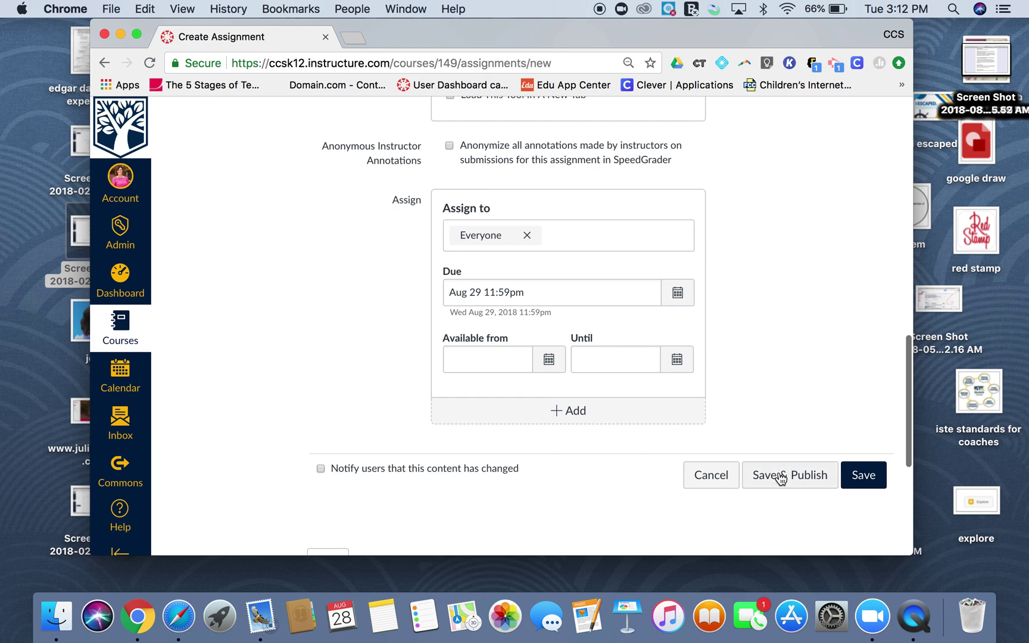
{"action": "left_click", "coordinate": [784, 476]}
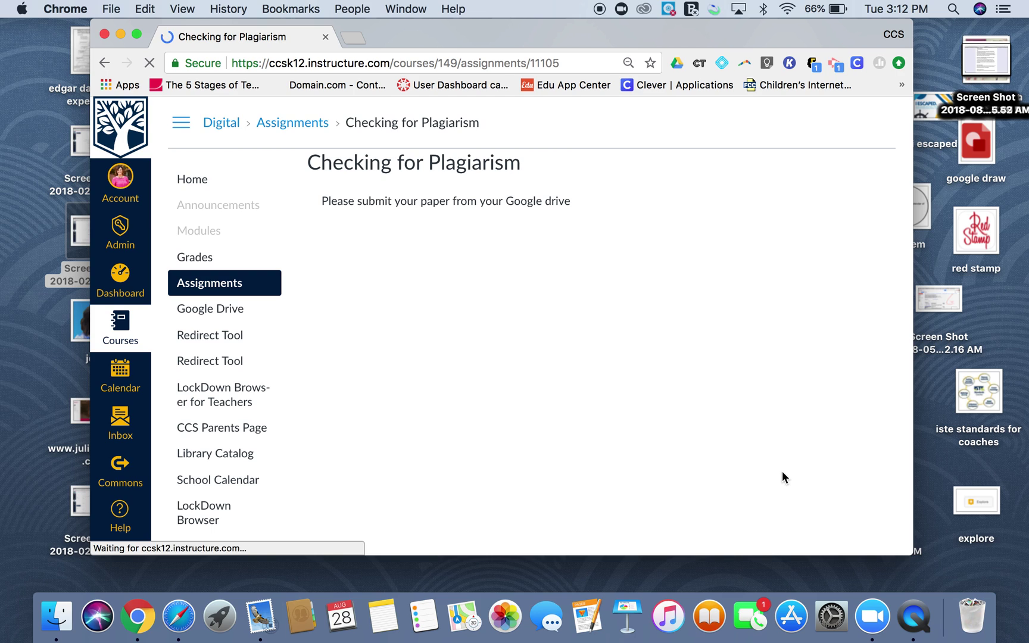
Open the Turnitin settings of the published assignment and expand the optional settings.
{"action": "scroll", "coordinate": [611, 309], "scroll_direction": "down", "scroll_amount": 5}
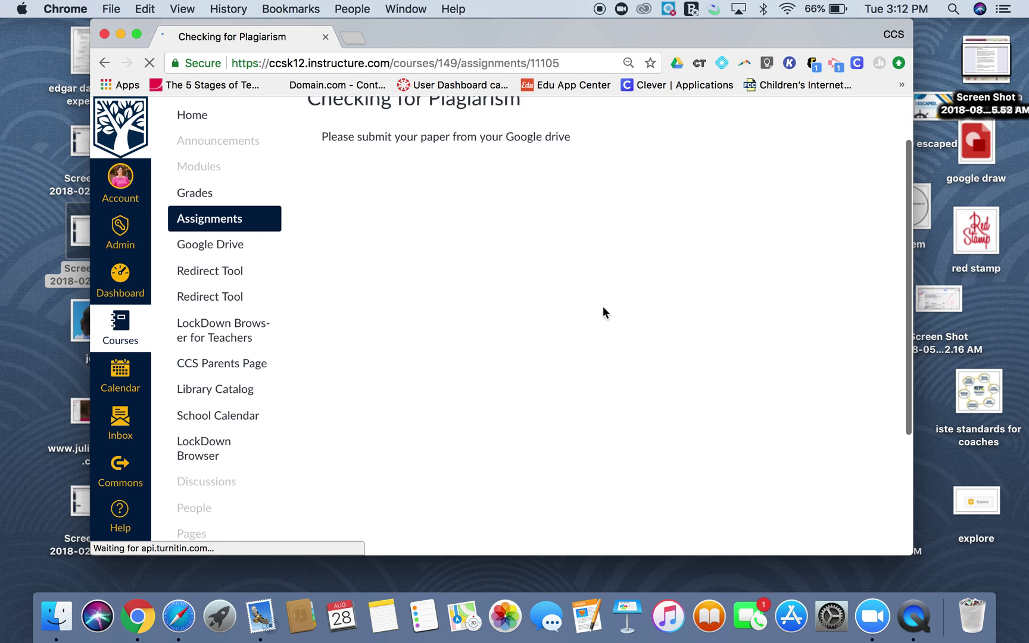
{"action": "scroll", "coordinate": [363, 209], "scroll_direction": "up", "scroll_amount": 4}
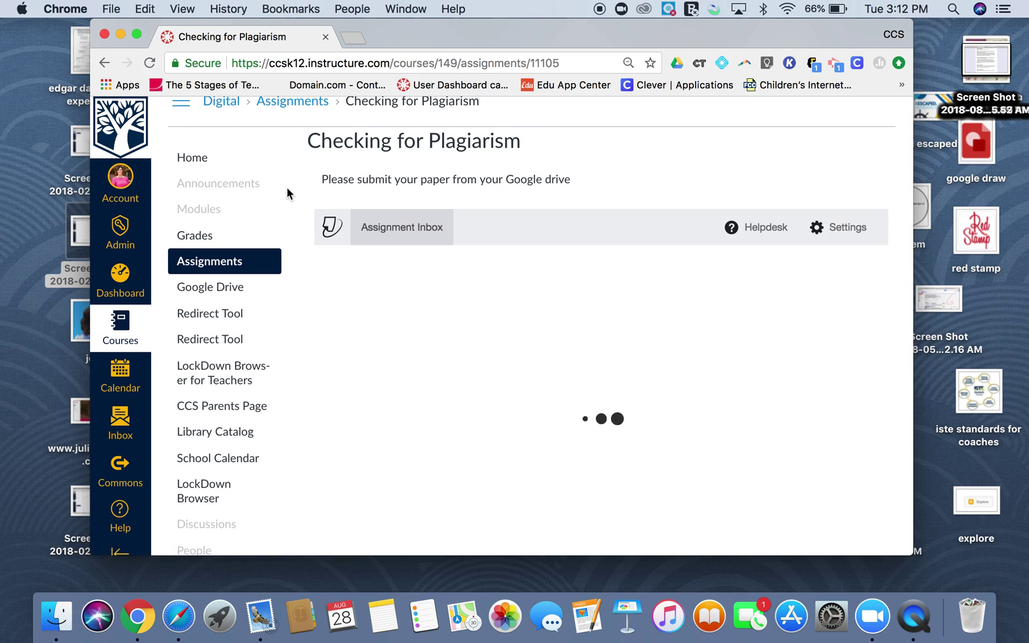
{"action": "left_click", "coordinate": [844, 236]}
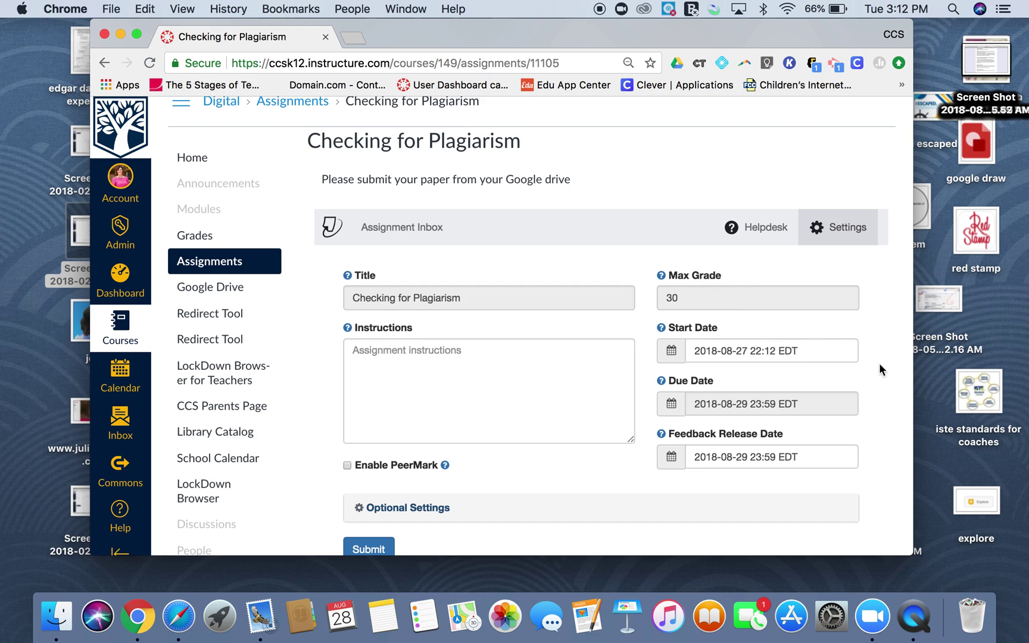
{"action": "left_click", "coordinate": [416, 509]}
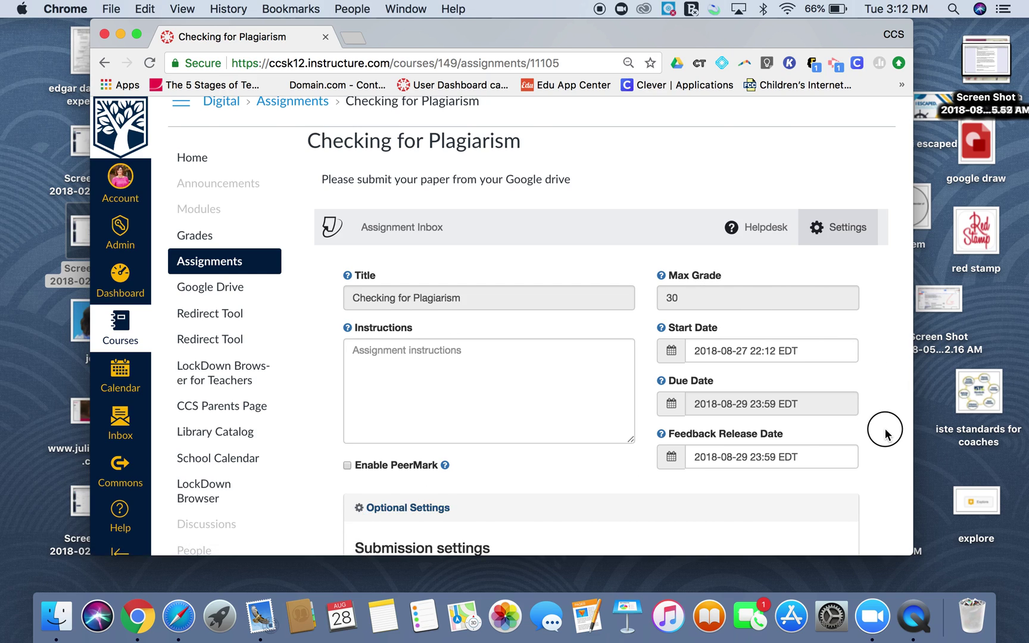
In the submission settings, keep the Standard paper repository for storing papers and allow late submissions.
{"action": "scroll", "coordinate": [885, 429], "scroll_direction": "down", "scroll_amount": 1}
{"action": "scroll", "coordinate": [884, 428], "scroll_direction": "down", "scroll_amount": 10}
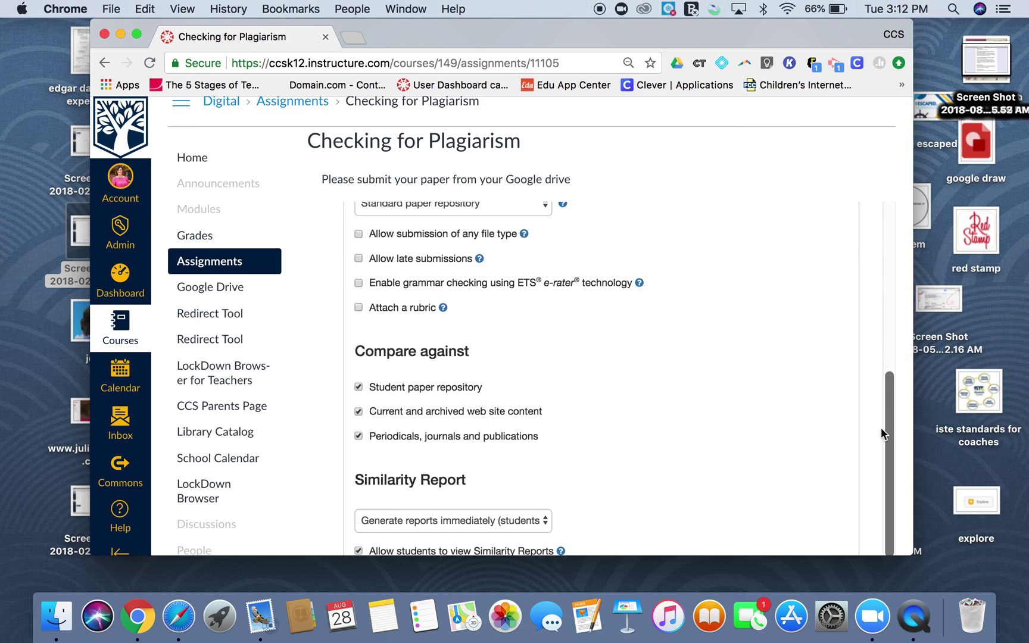
{"action": "scroll", "coordinate": [562, 298], "scroll_direction": "up", "scroll_amount": 2}
{"action": "left_click", "coordinate": [546, 269]}
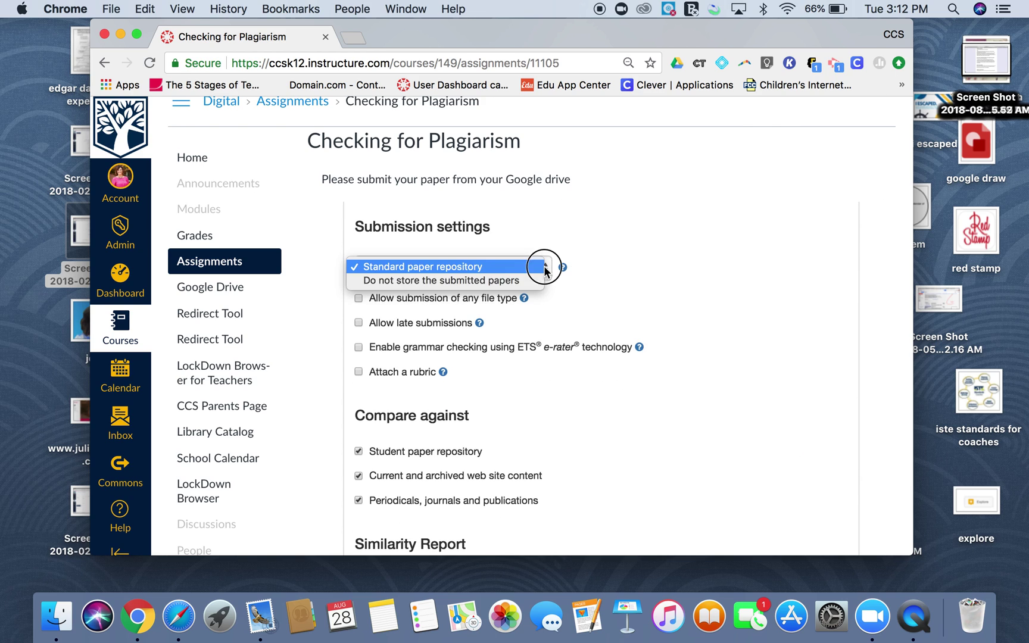
{"action": "left_click", "coordinate": [546, 267]}
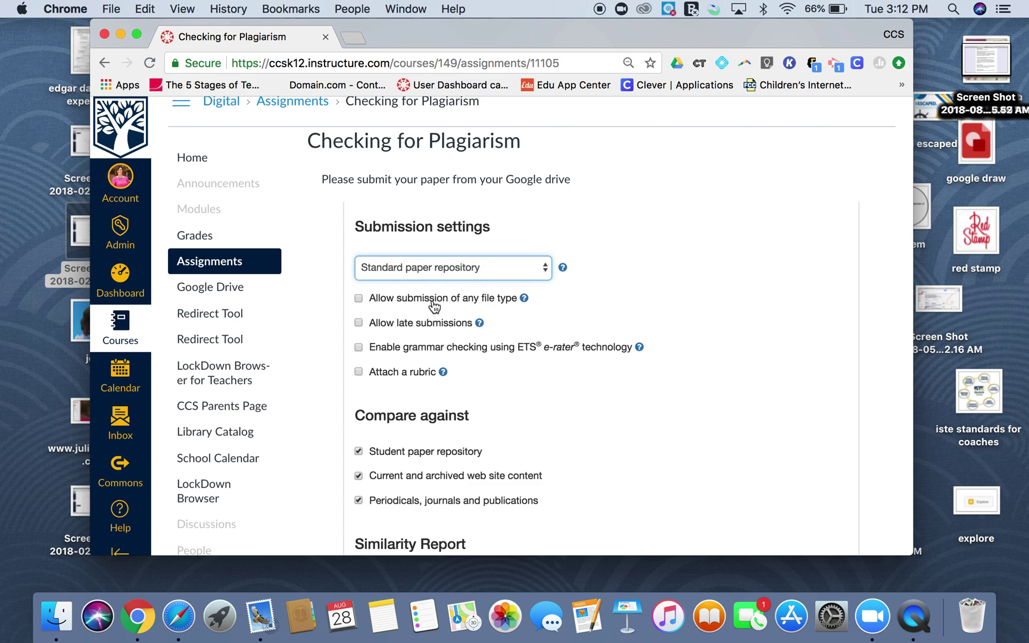
{"action": "left_click", "coordinate": [358, 324]}
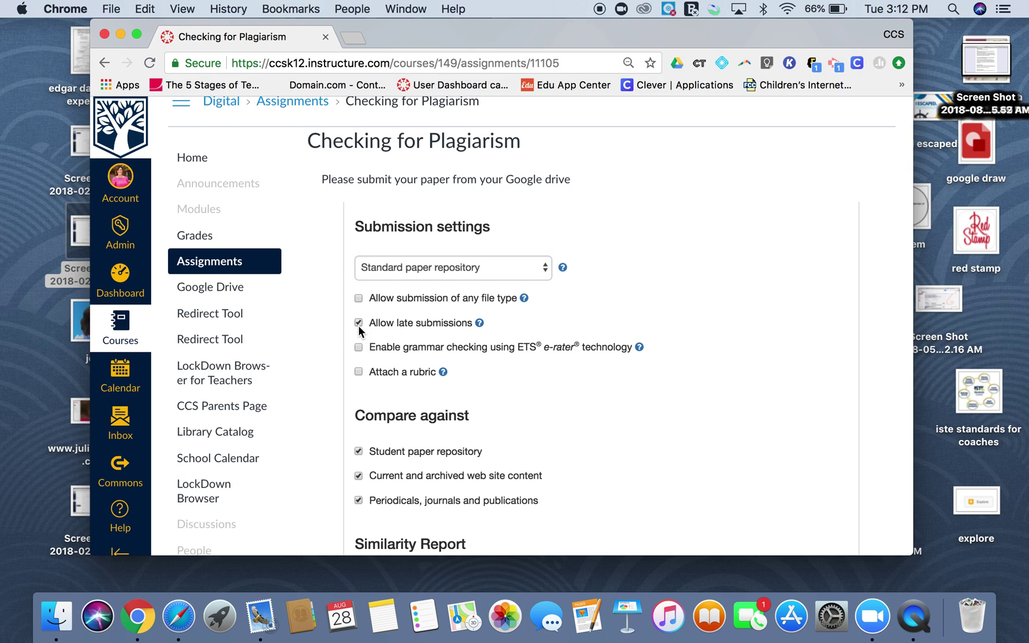
Enable ETS e-rater grammar checking with the High School handbook, and enlarge the browser window to full screen.
{"action": "left_click", "coordinate": [358, 347]}
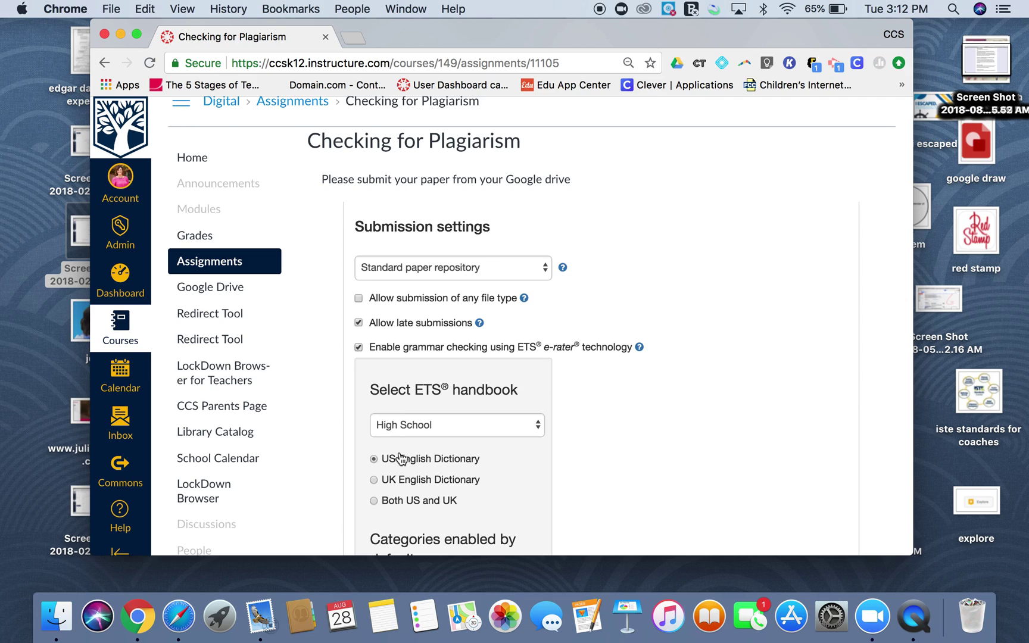
{"action": "left_click", "coordinate": [477, 424]}
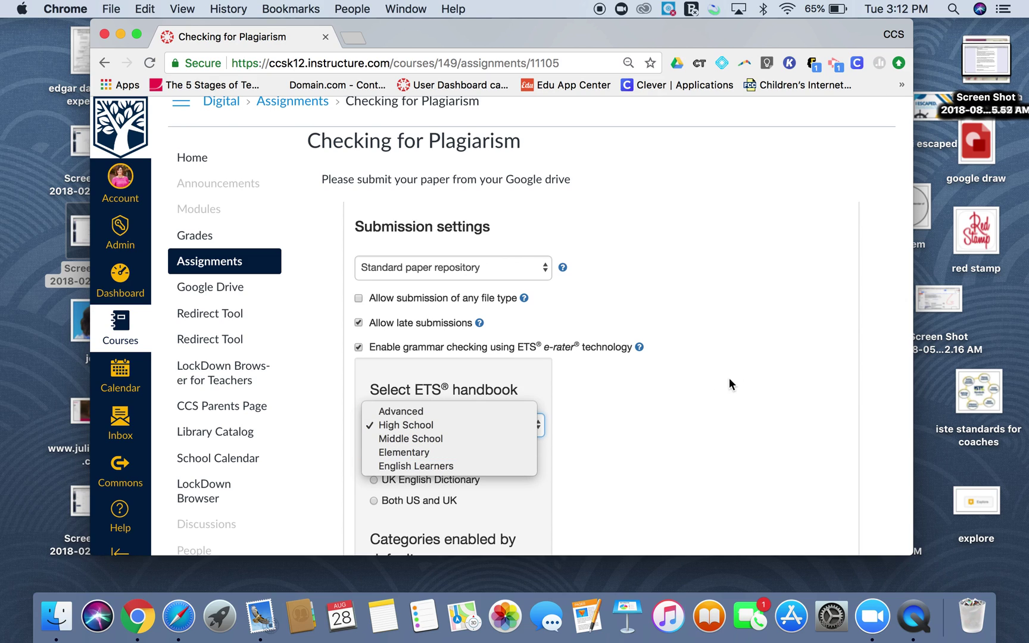
{"action": "key", "text": "Up"}
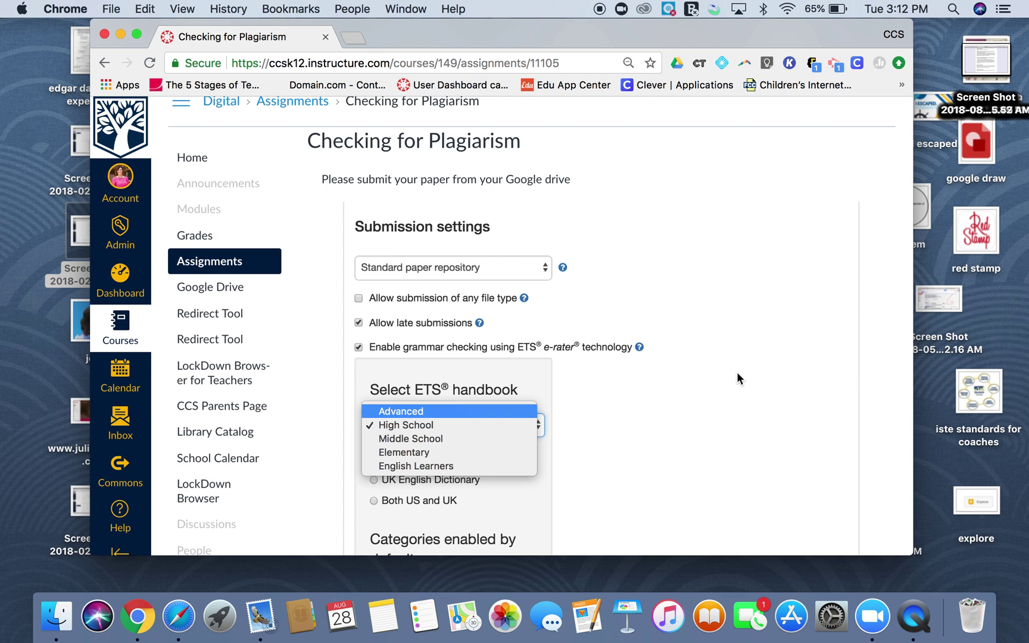
{"action": "left_click", "coordinate": [137, 40]}
{"action": "left_click", "coordinate": [137, 40]}
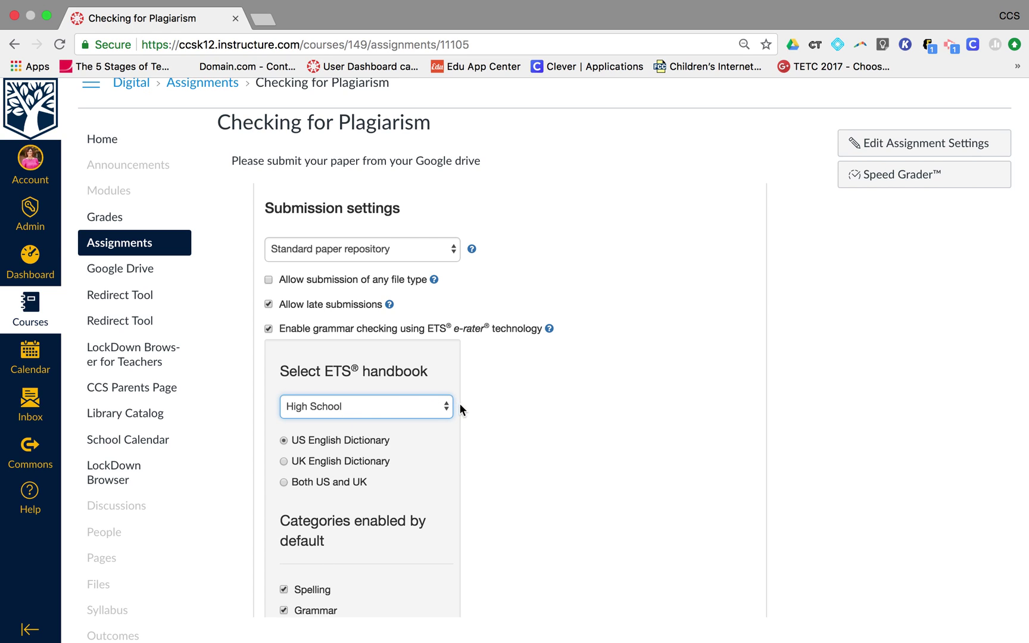
{"action": "left_click", "coordinate": [574, 538]}
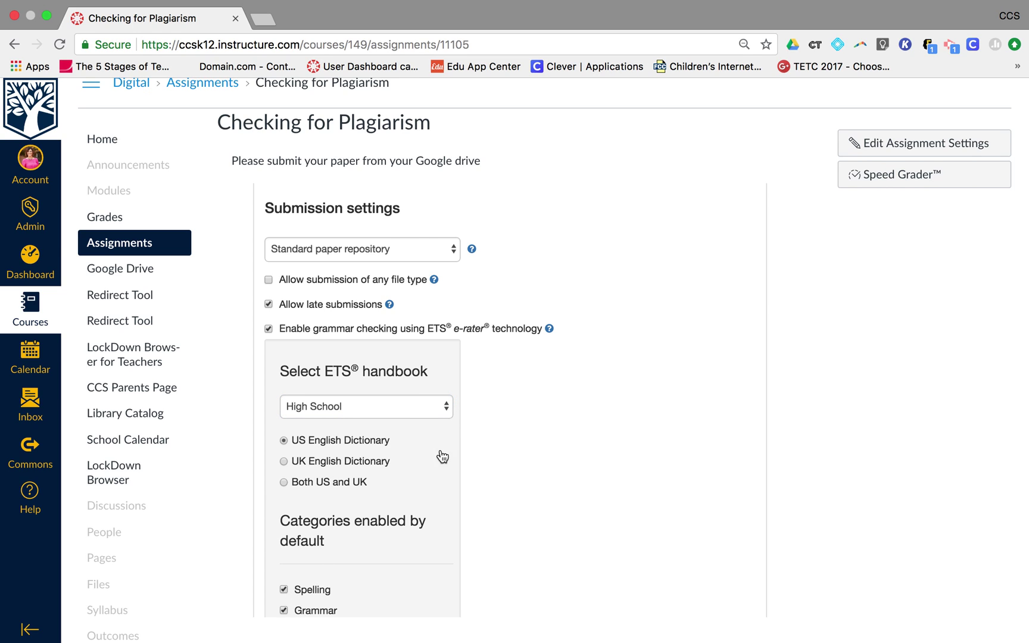
Check the available ETS handbooks, keeping High School, and keep the US English Dictionary for grammar checking.
{"action": "left_click", "coordinate": [359, 404]}
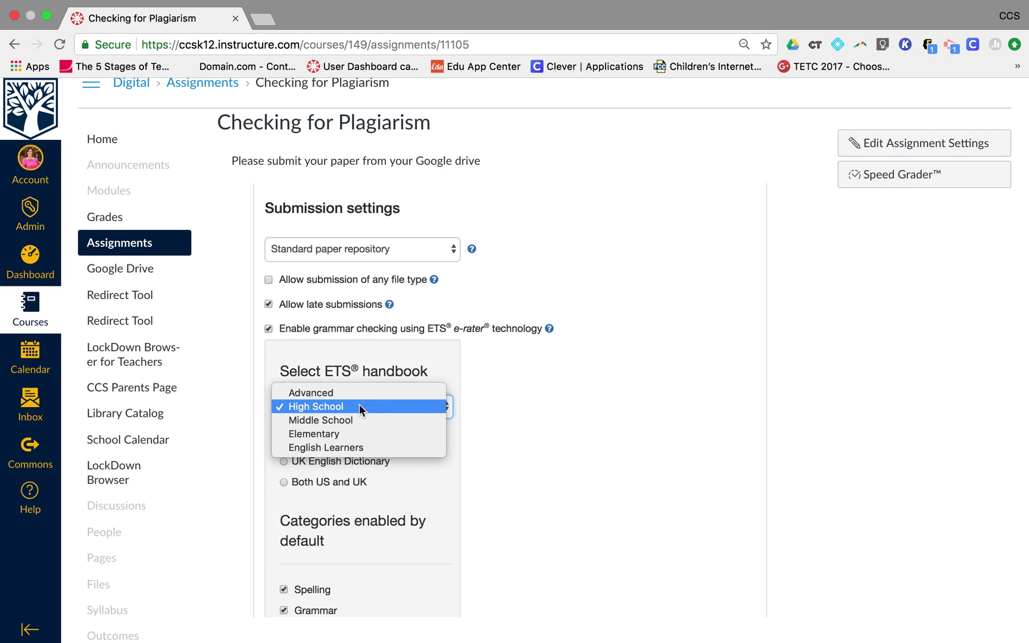
{"action": "left_click", "coordinate": [288, 473]}
{"action": "left_click", "coordinate": [284, 440]}
Attach the CCSS 9th-10th Grade Narrative rubric to the assignment in the Turnitin settings.
{"action": "scroll", "coordinate": [553, 455], "scroll_direction": "down", "scroll_amount": 7}
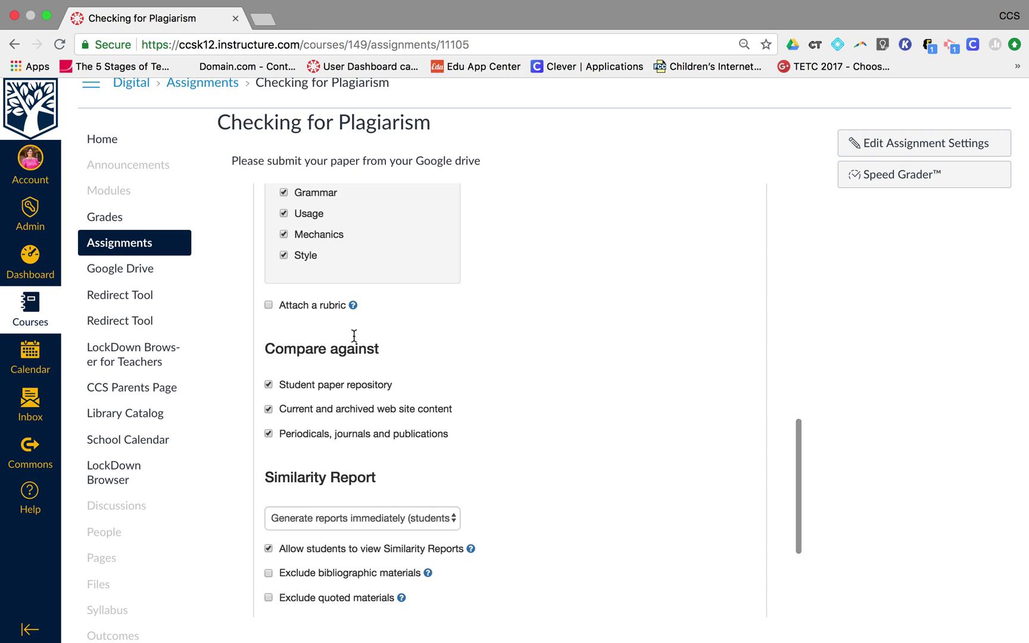
{"action": "left_click", "coordinate": [269, 305]}
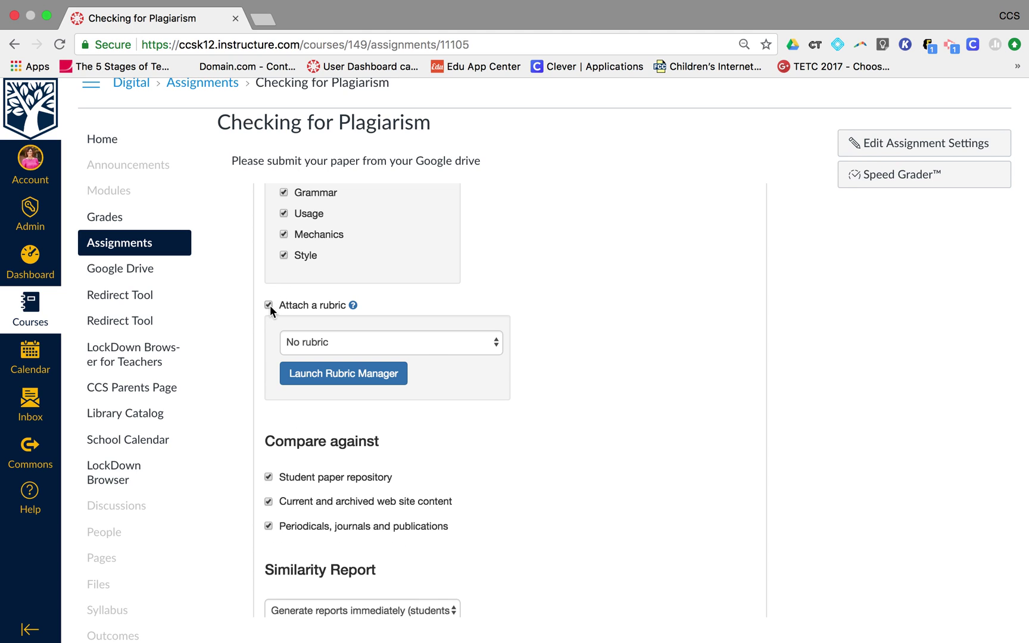
{"action": "left_click", "coordinate": [498, 350]}
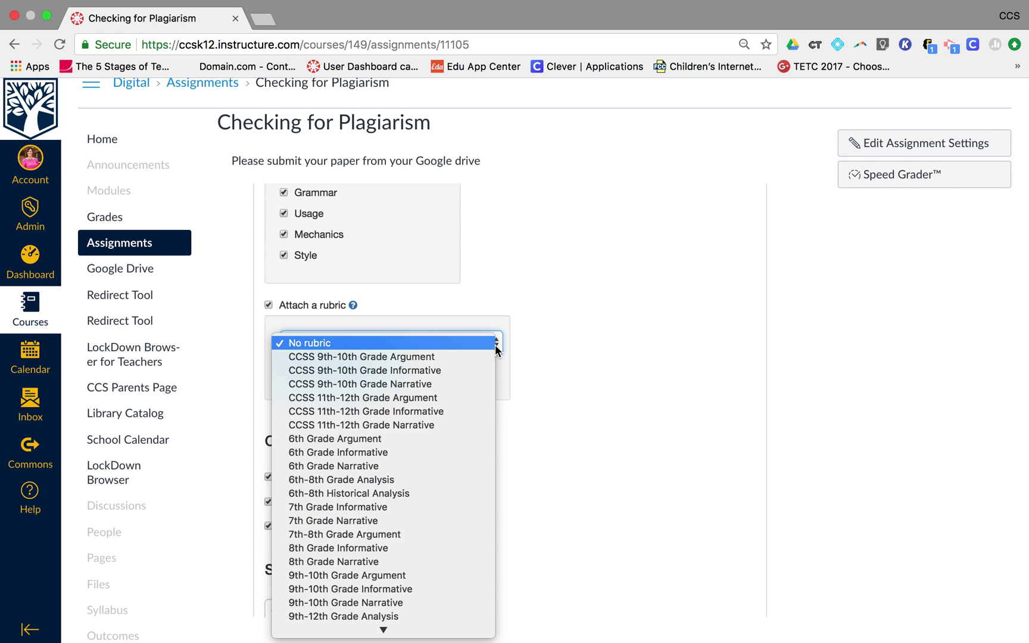
{"action": "left_click", "coordinate": [401, 383]}
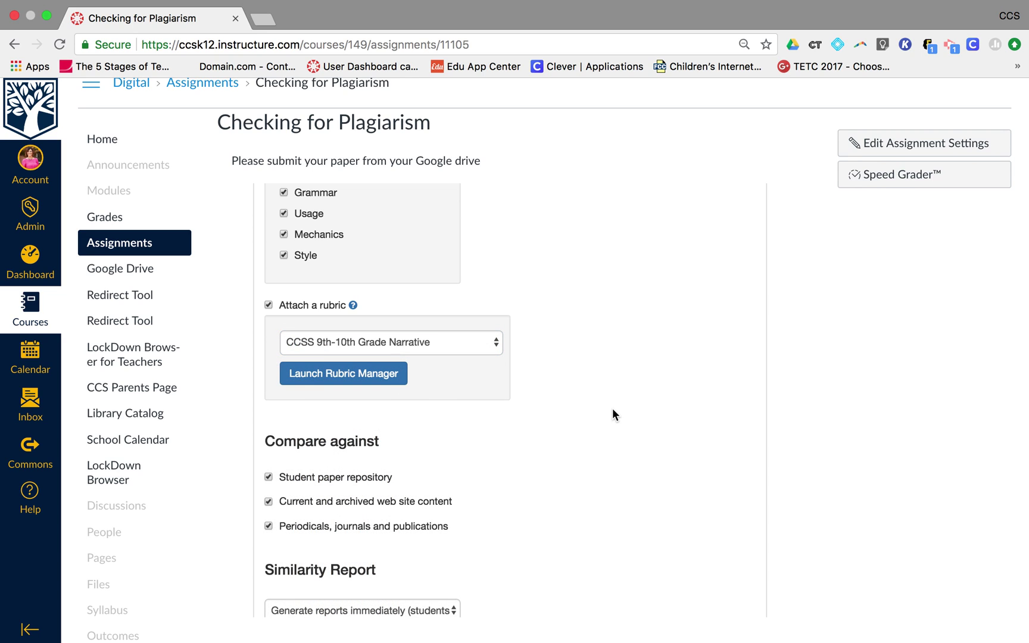
Launch the Rubric Manager to view a rubric's criteria and scales, and return to the assignment's Turnitin settings.
{"action": "scroll", "coordinate": [611, 409], "scroll_direction": "down", "scroll_amount": 1}
{"action": "left_click", "coordinate": [338, 344]}
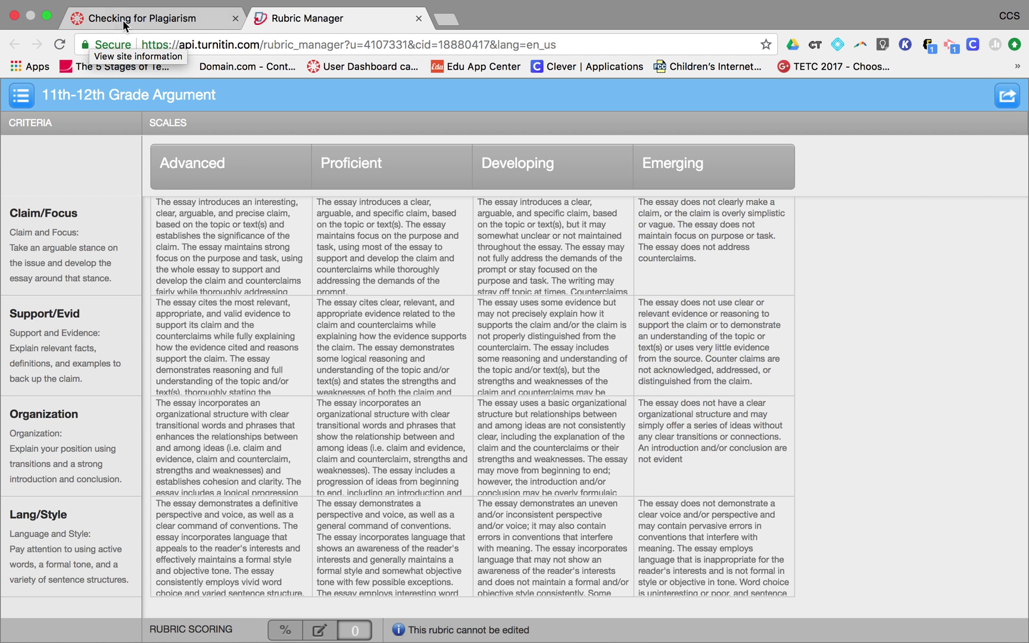
{"action": "left_click", "coordinate": [129, 17]}
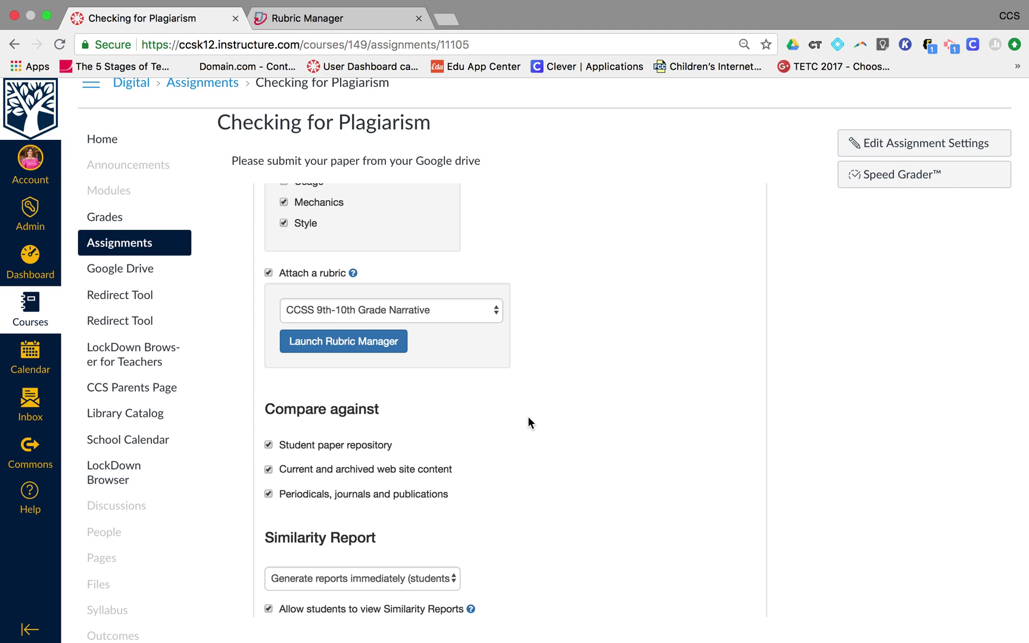
Disallow students from viewing Similarity Reports, and keep immediate report generation with resubmission until the due date.
{"action": "scroll", "coordinate": [527, 415], "scroll_direction": "down", "scroll_amount": 3}
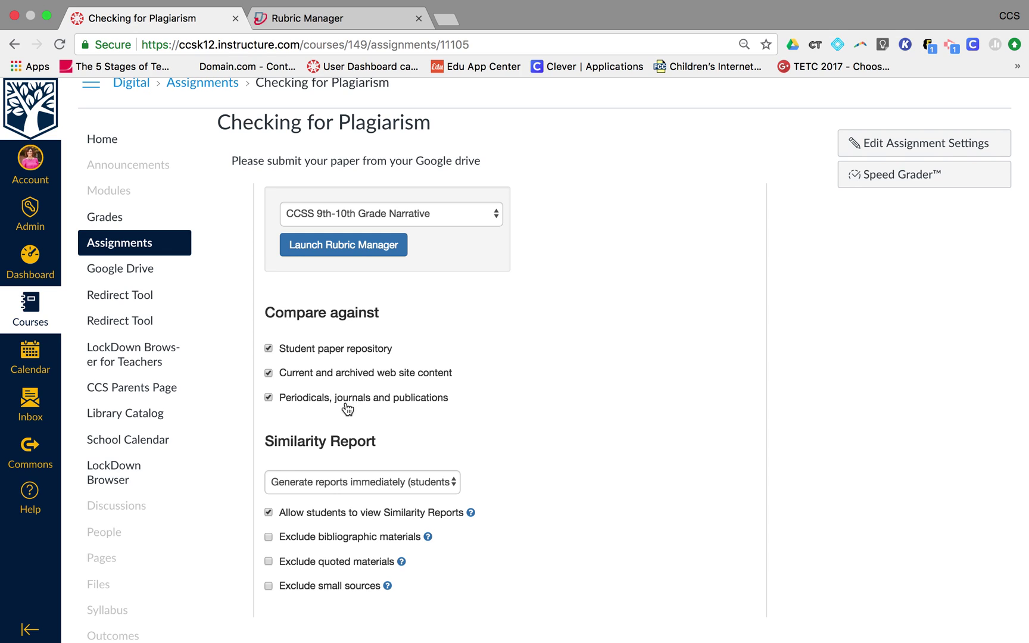
{"action": "left_click", "coordinate": [609, 426]}
{"action": "scroll", "coordinate": [609, 424], "scroll_direction": "down", "scroll_amount": 1}
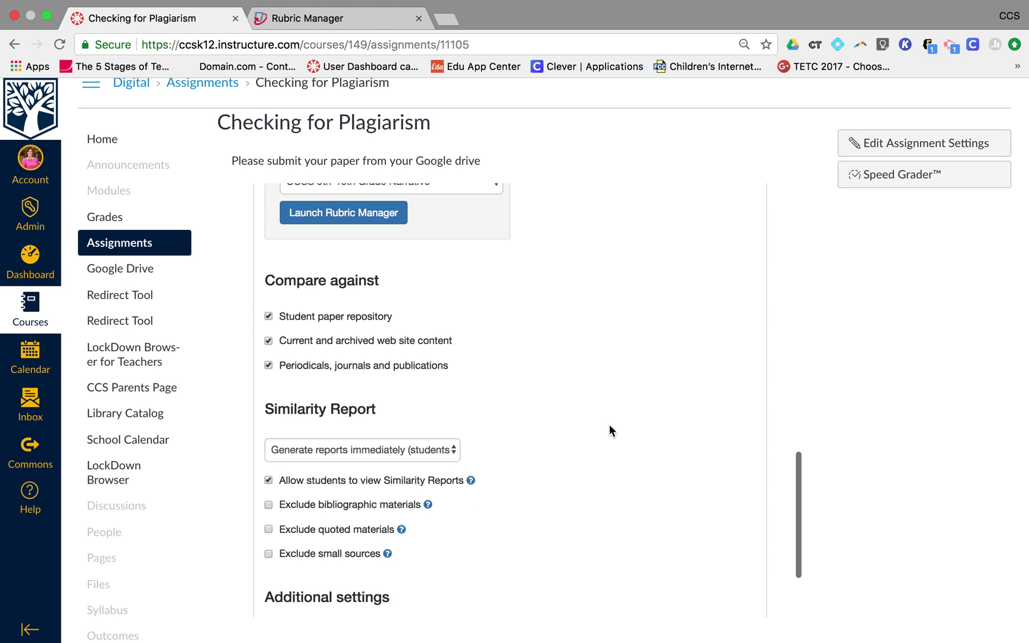
{"action": "scroll", "coordinate": [609, 424], "scroll_direction": "down", "scroll_amount": 2}
{"action": "scroll", "coordinate": [609, 424], "scroll_direction": "down", "scroll_amount": 2}
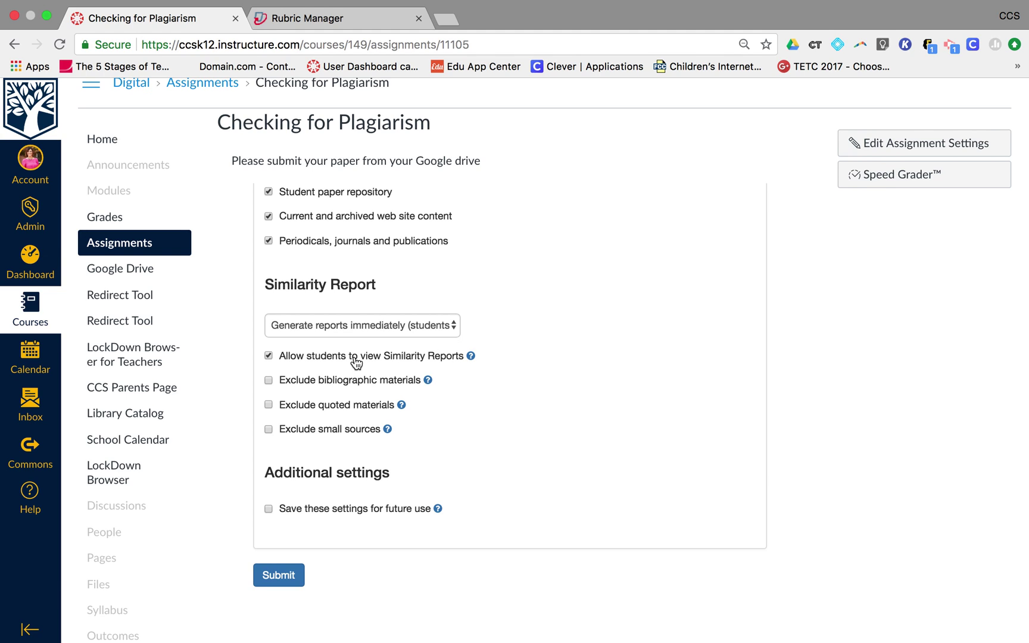
{"action": "left_click", "coordinate": [412, 359]}
{"action": "left_click", "coordinate": [441, 327]}
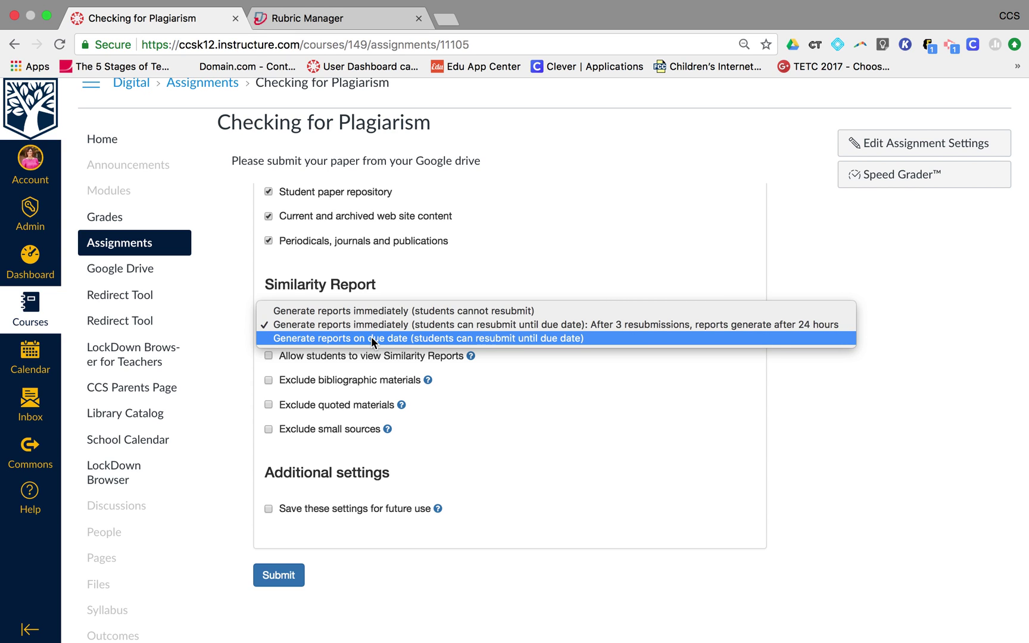
{"action": "left_click", "coordinate": [861, 508]}
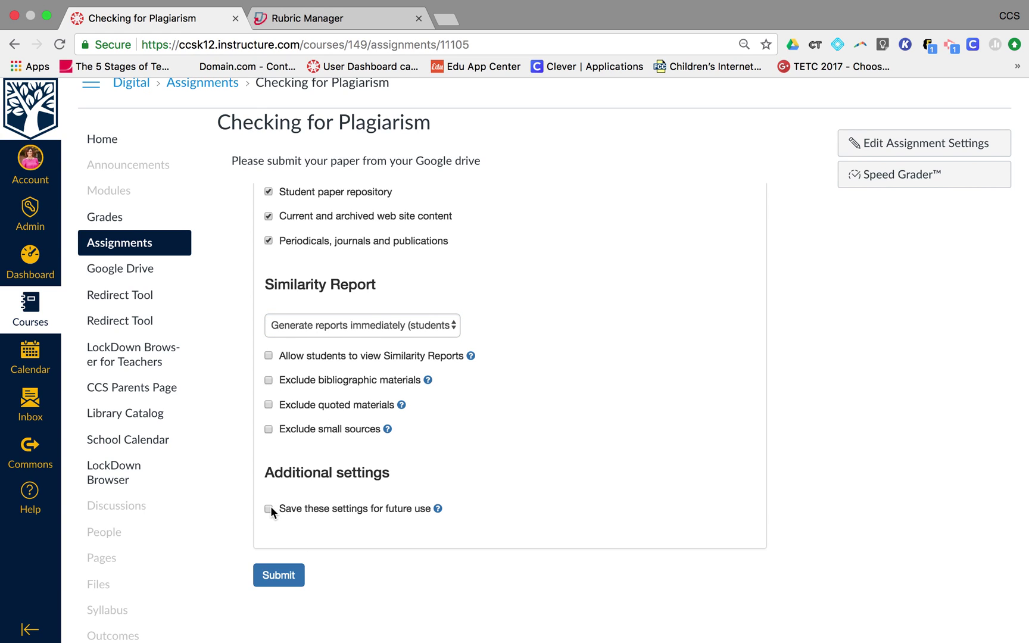
Submit the Turnitin settings and return to the course's assignment list.
{"action": "left_click", "coordinate": [289, 579]}
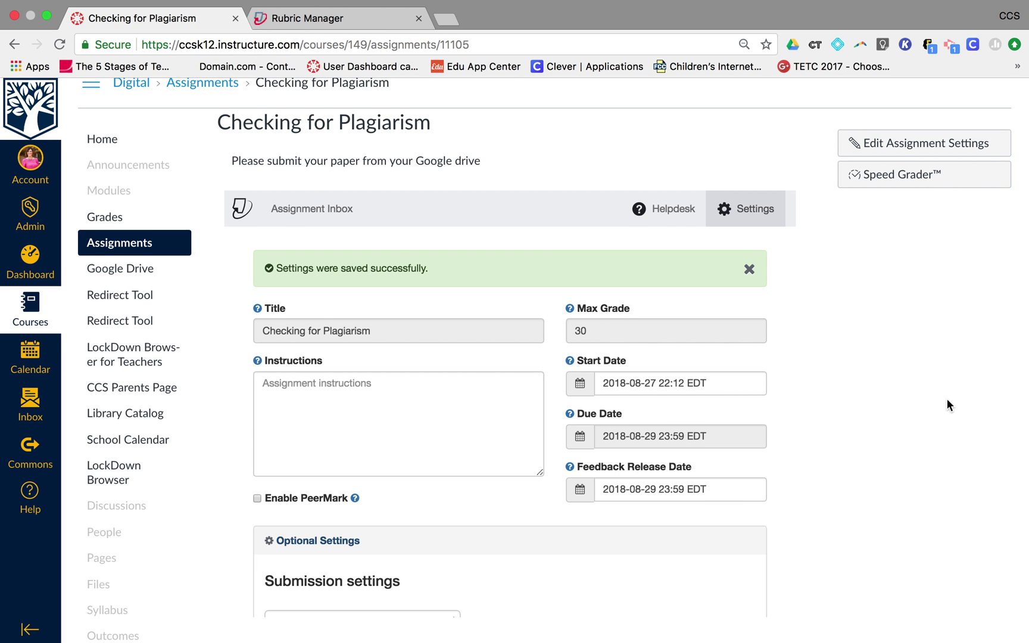
{"action": "scroll", "coordinate": [946, 402], "scroll_direction": "down", "scroll_amount": 1}
{"action": "scroll", "coordinate": [946, 399], "scroll_direction": "down", "scroll_amount": 2}
{"action": "scroll", "coordinate": [946, 400], "scroll_direction": "up", "scroll_amount": 4}
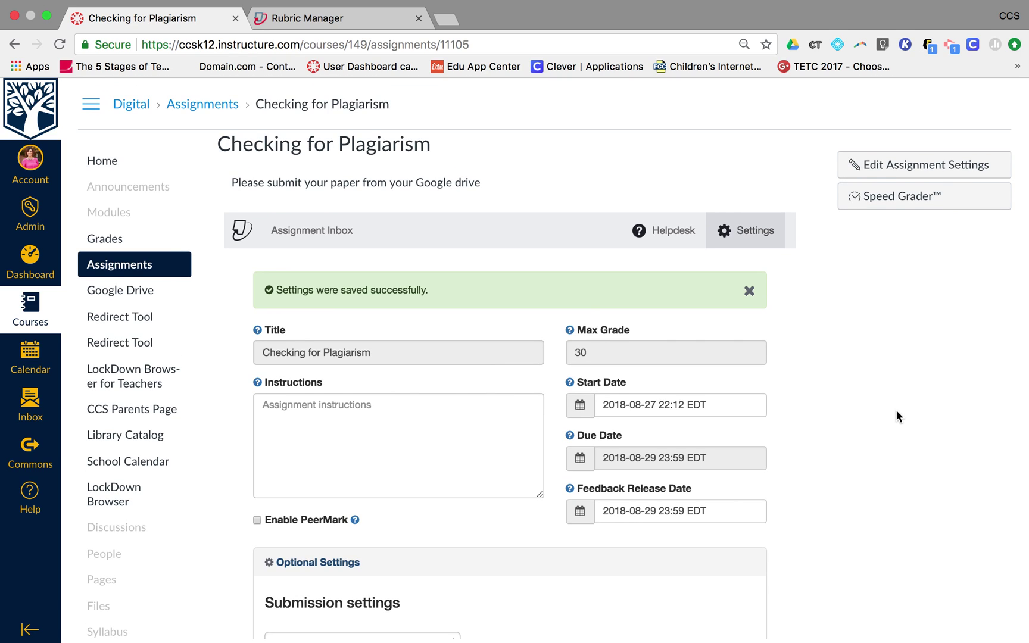
{"action": "left_click", "coordinate": [121, 273]}
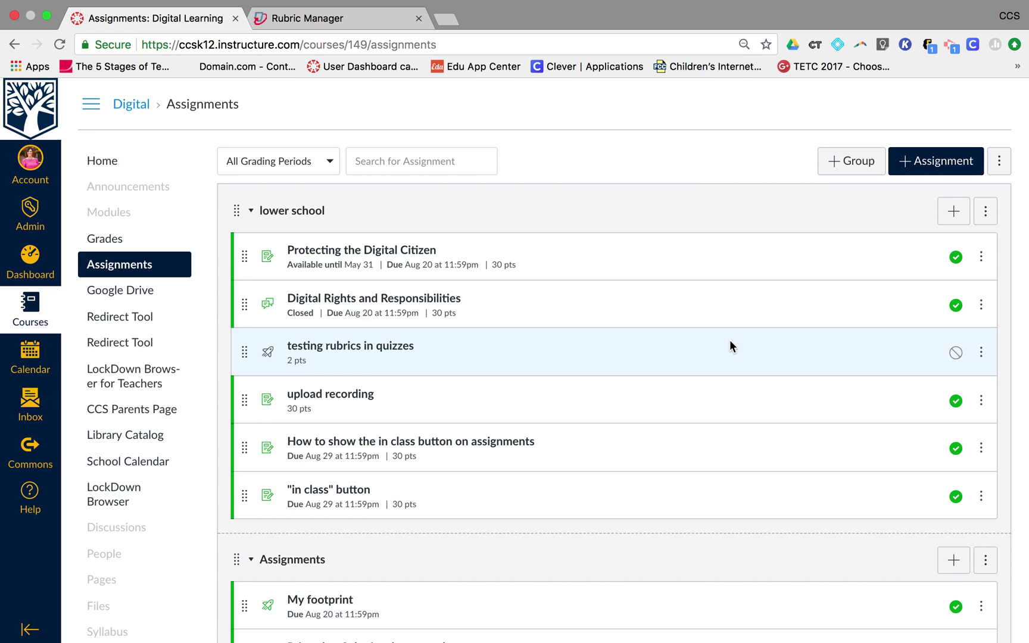
{"action": "mouse_move", "coordinate": [594, 9]}
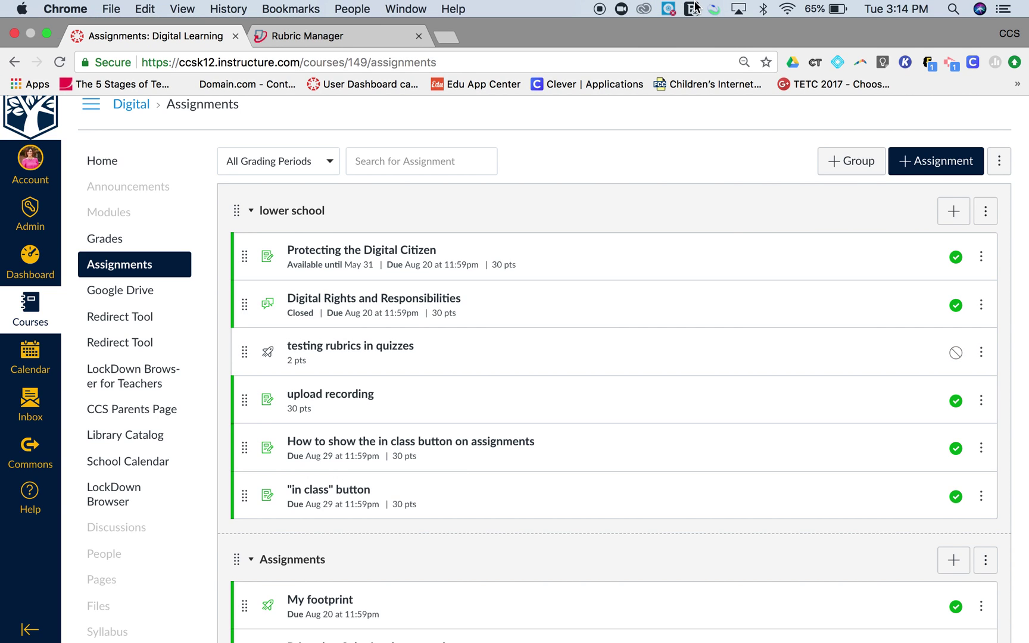